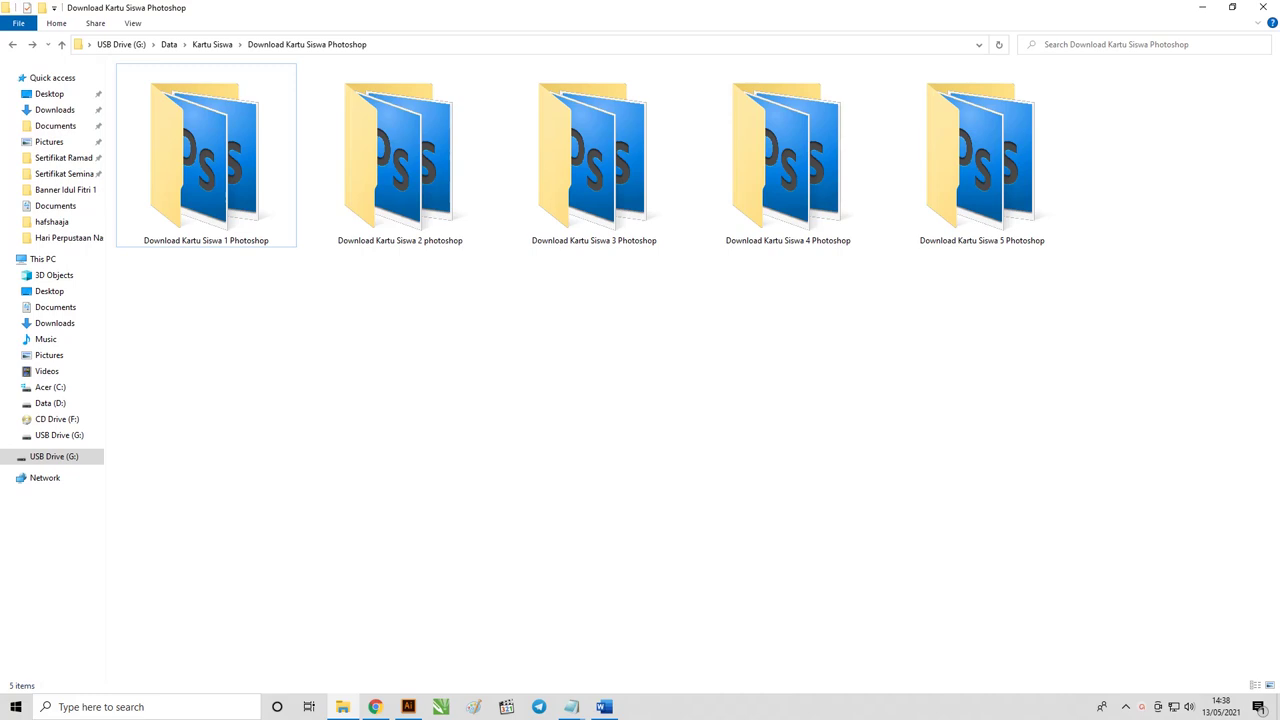
Select the Kartu Siswa 2, 5 and 1 template folders, then focus the folder search box.
{"action": "left_click", "coordinate": [405, 200]}
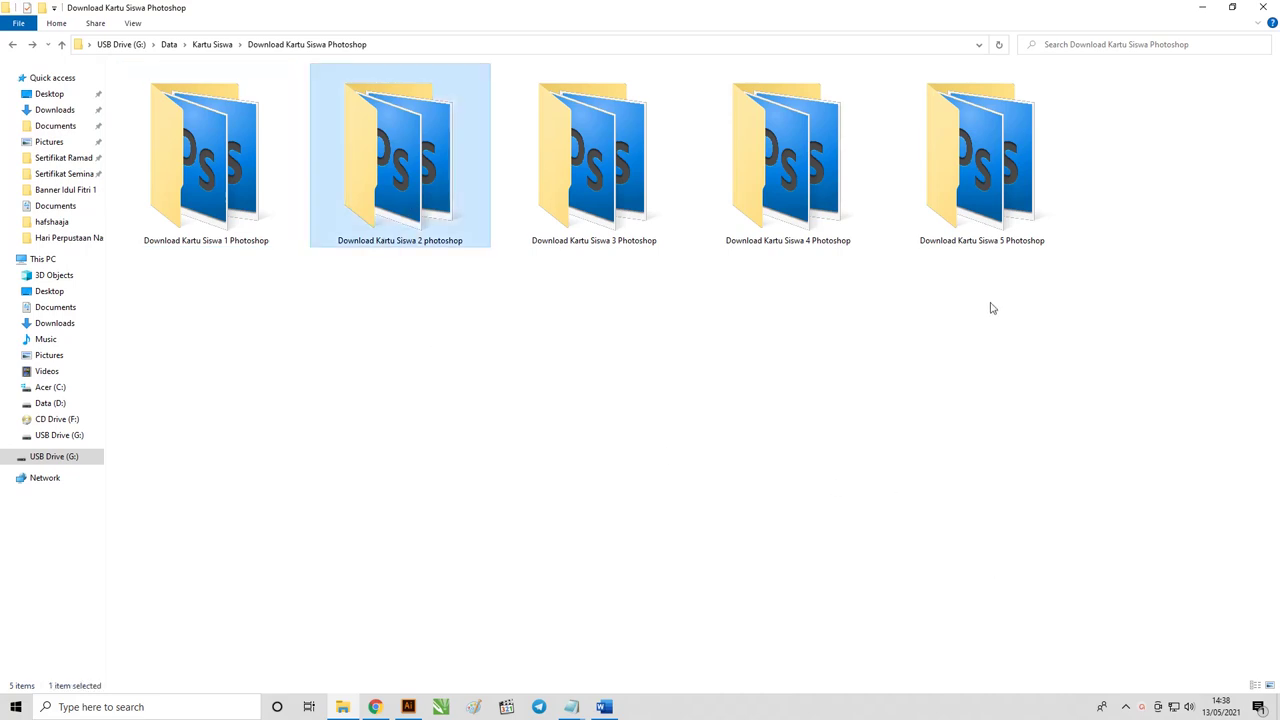
{"action": "left_click", "coordinate": [1004, 228]}
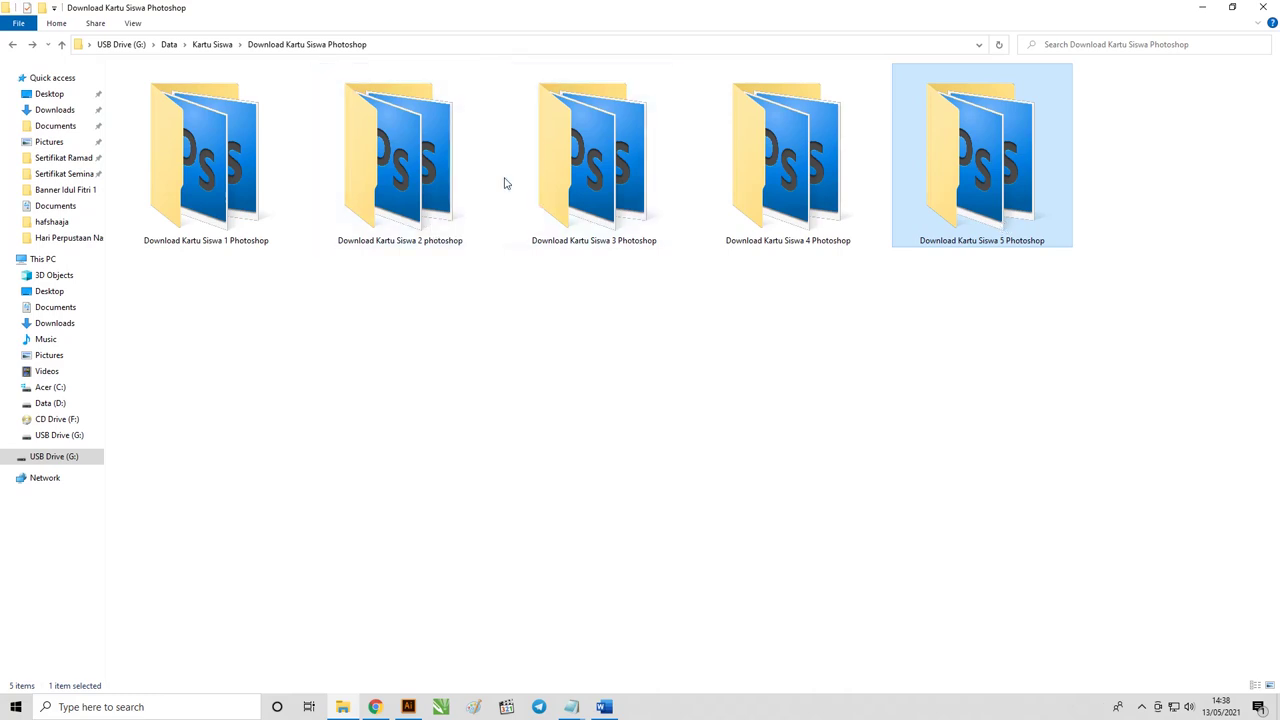
{"action": "left_click", "coordinate": [226, 156]}
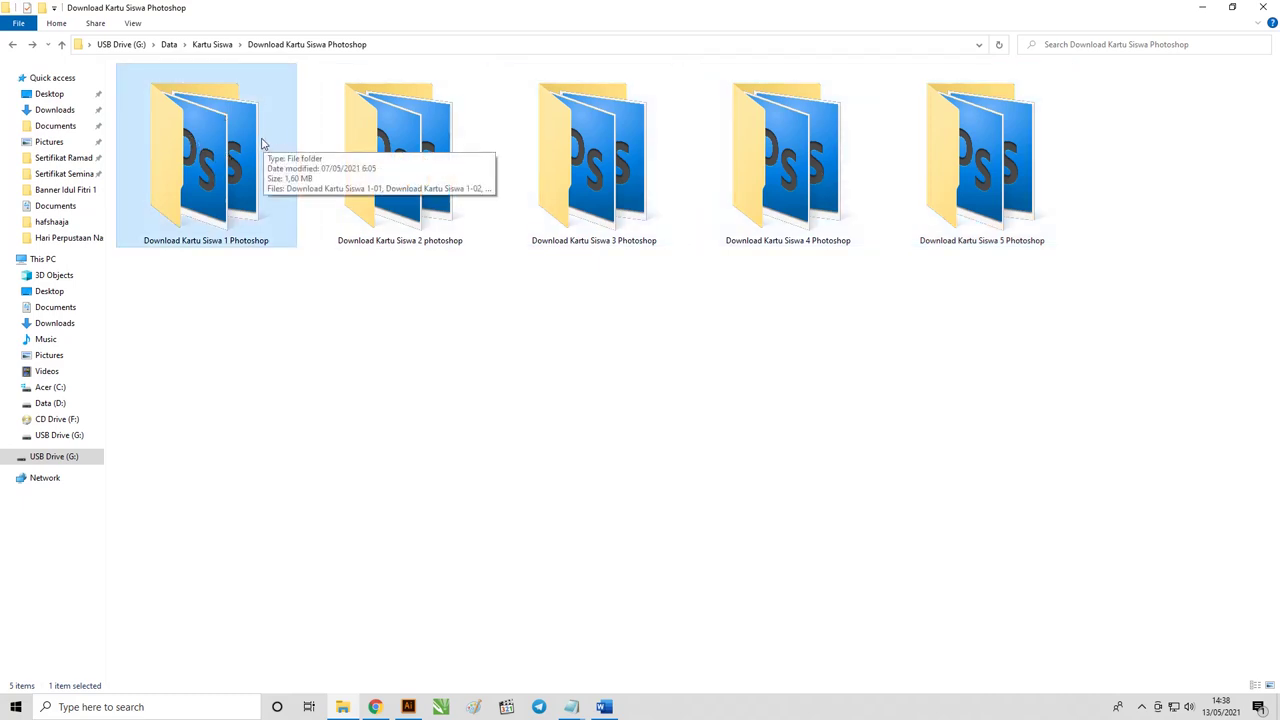
{"action": "mouse_move", "coordinate": [206, 155]}
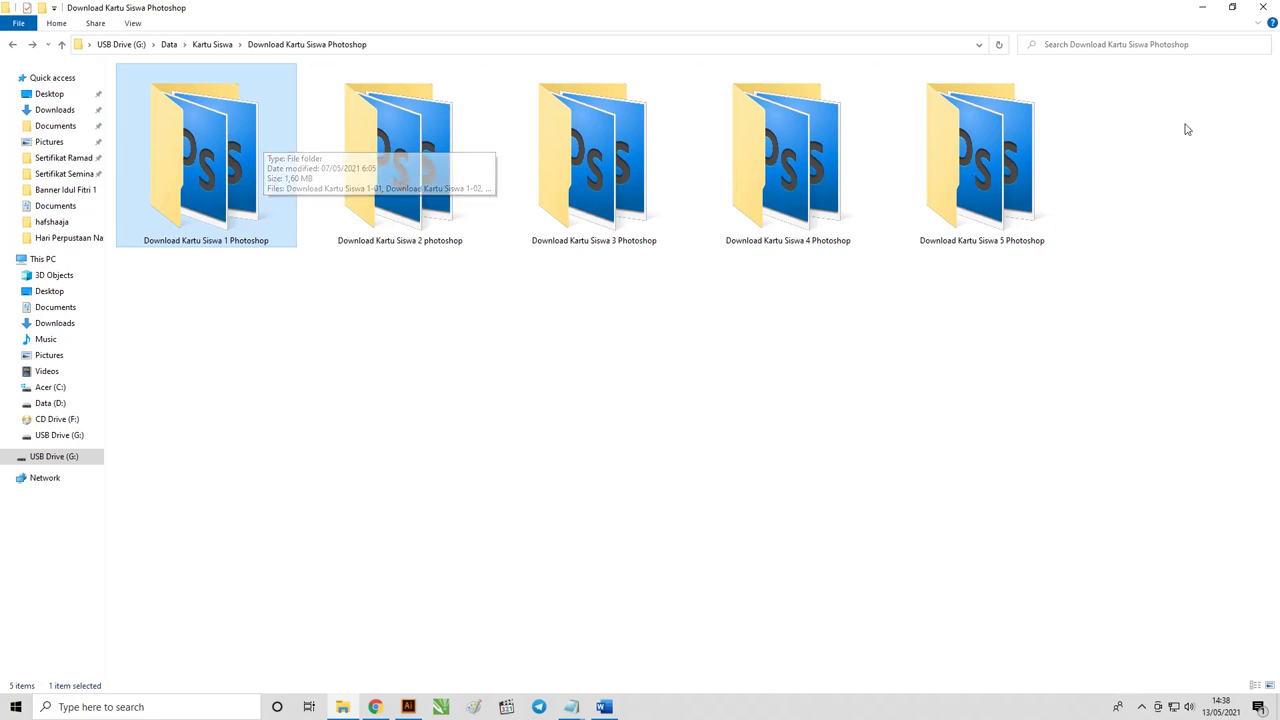
{"action": "left_click", "coordinate": [1199, 45]}
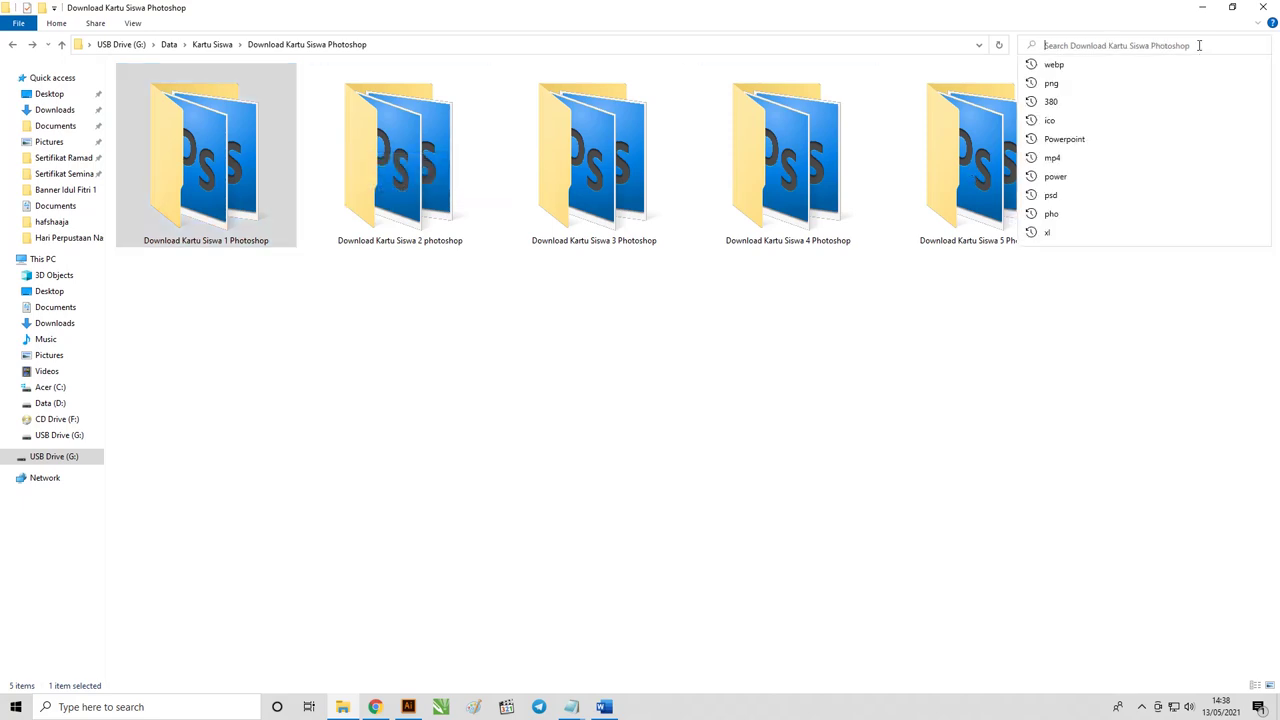
{"action": "type", "text": "psd"}
{"action": "key", "text": "Return"}
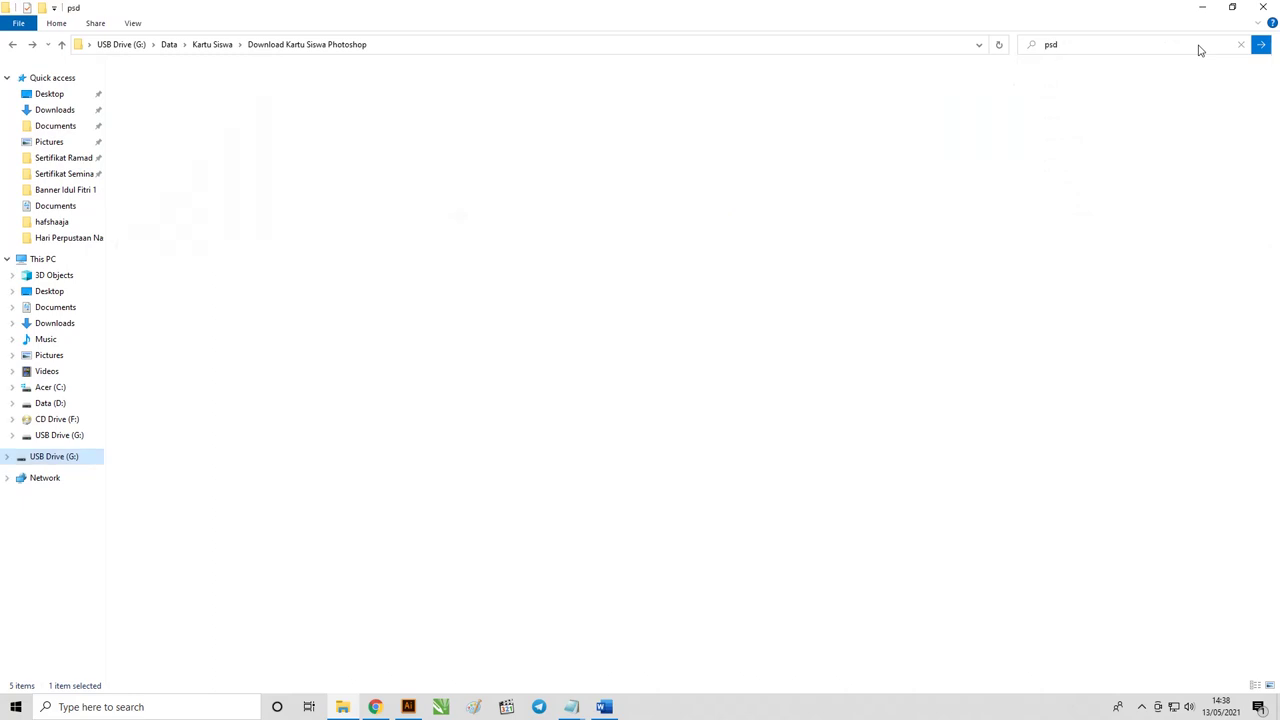
{"action": "key", "text": "ctrl+a"}
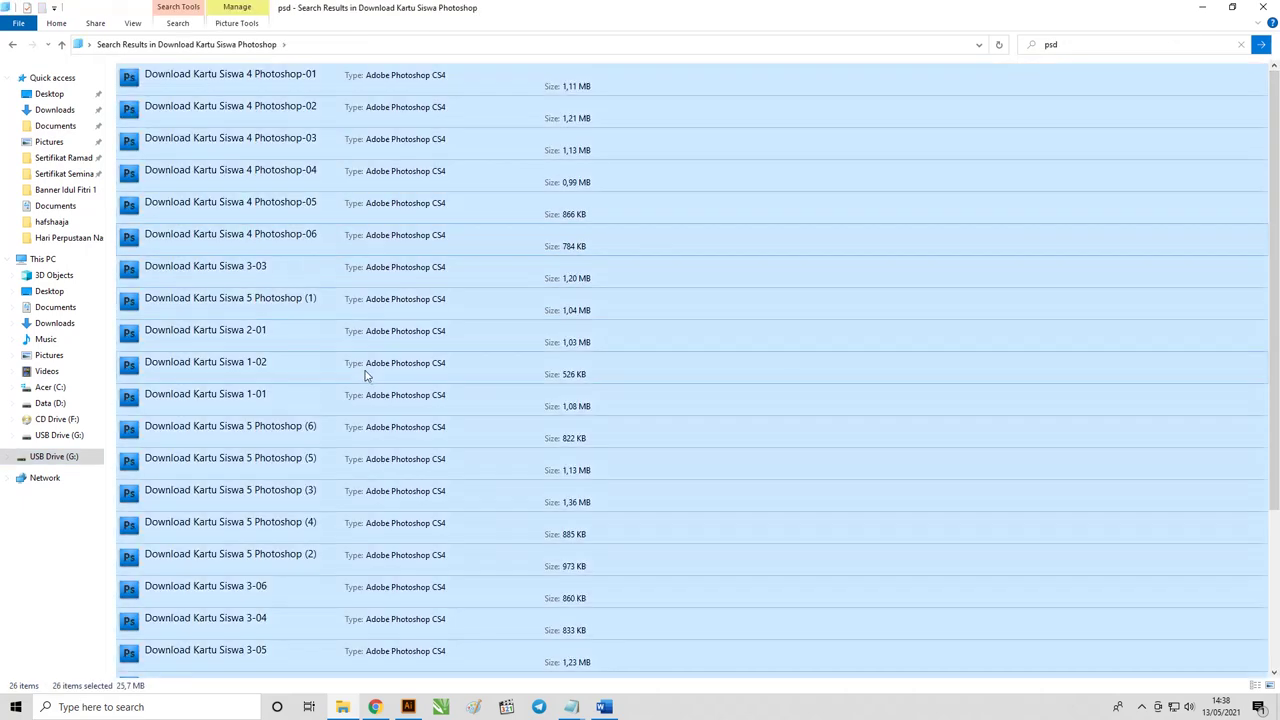
{"action": "scroll", "coordinate": [371, 383], "scroll_direction": "down", "scroll_amount": 3}
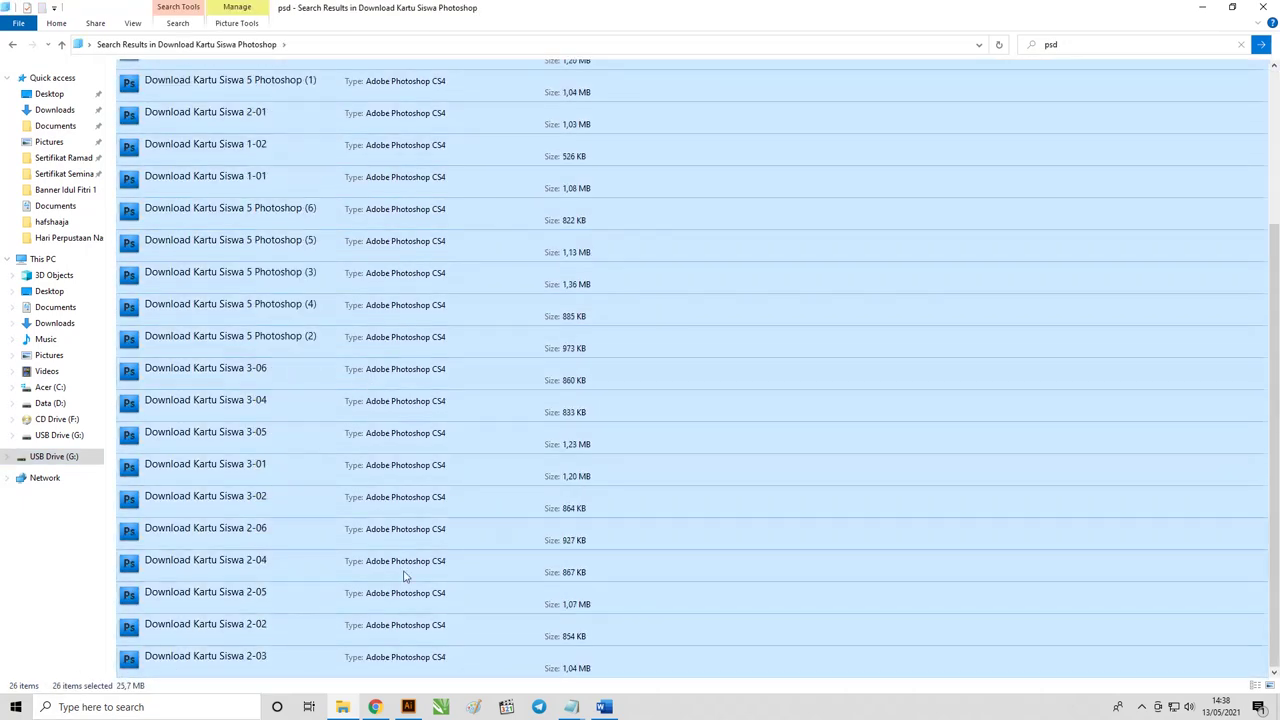
{"action": "scroll", "coordinate": [603, 500], "scroll_direction": "up", "scroll_amount": 3}
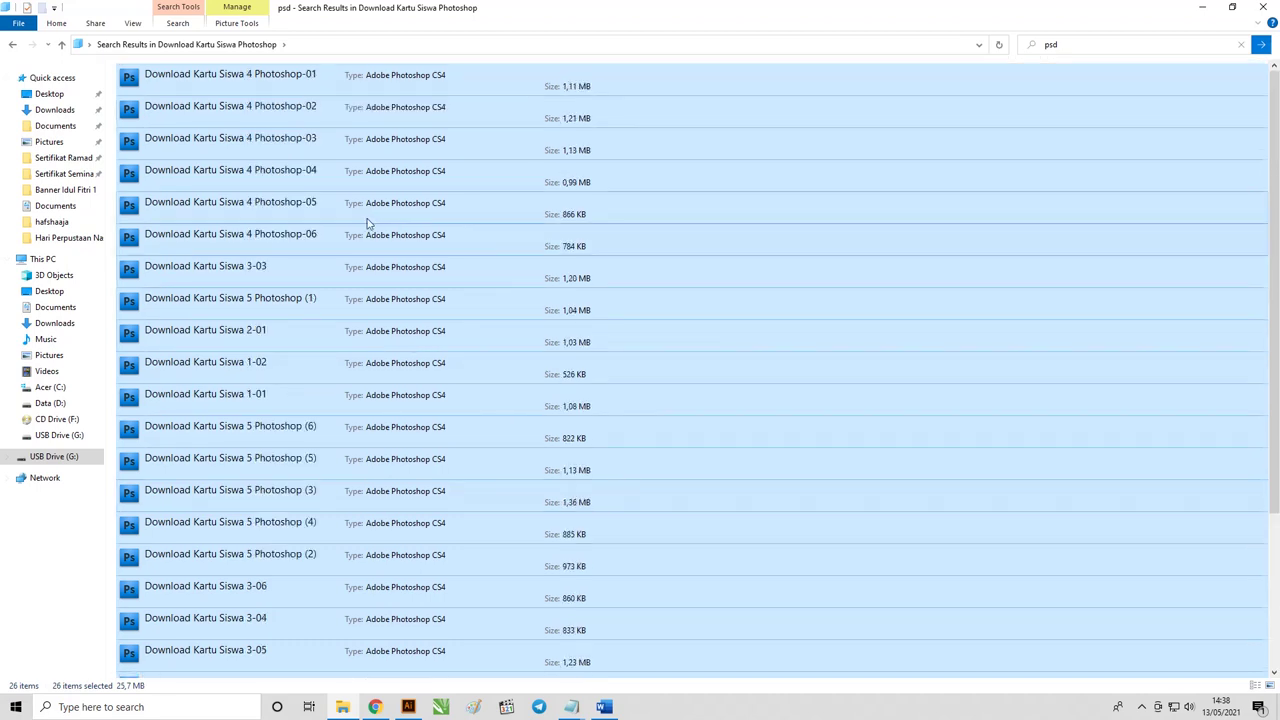
{"action": "left_click", "coordinate": [12, 44]}
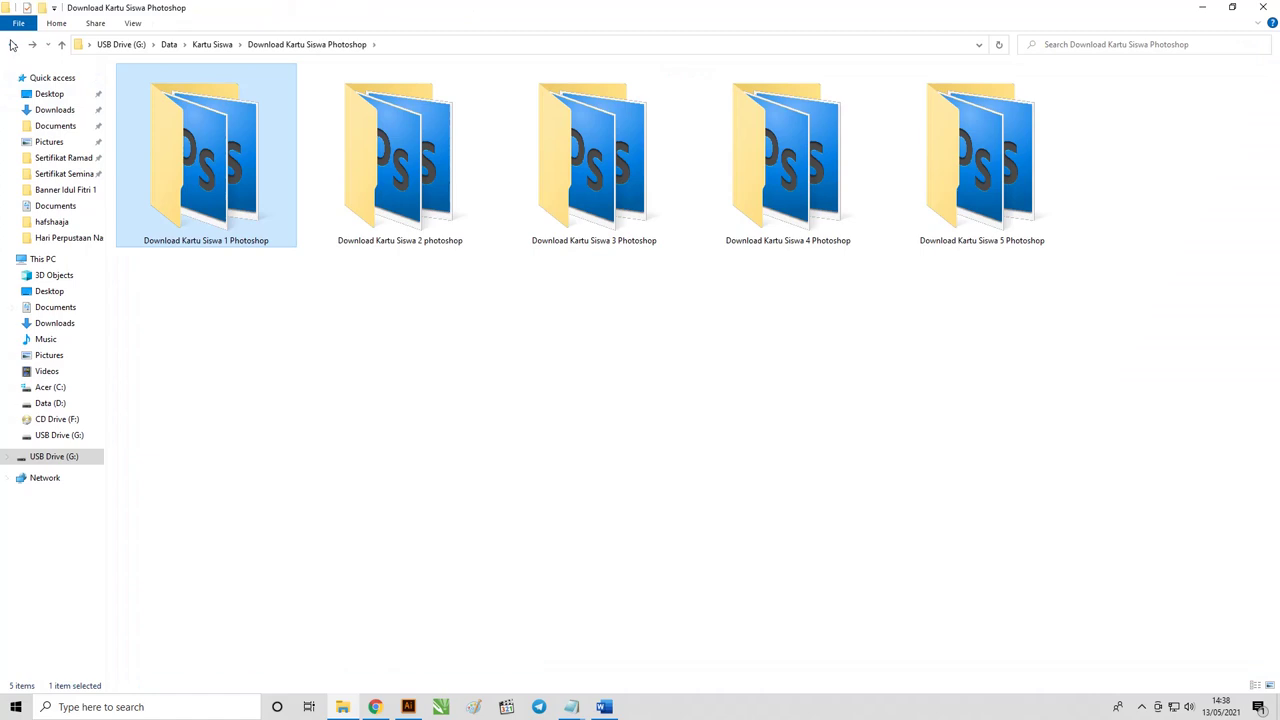
Open Download Kartu Siswa 1-01 and 1-02 PSD files together in Photoshop.
{"action": "left_click", "coordinate": [643, 366]}
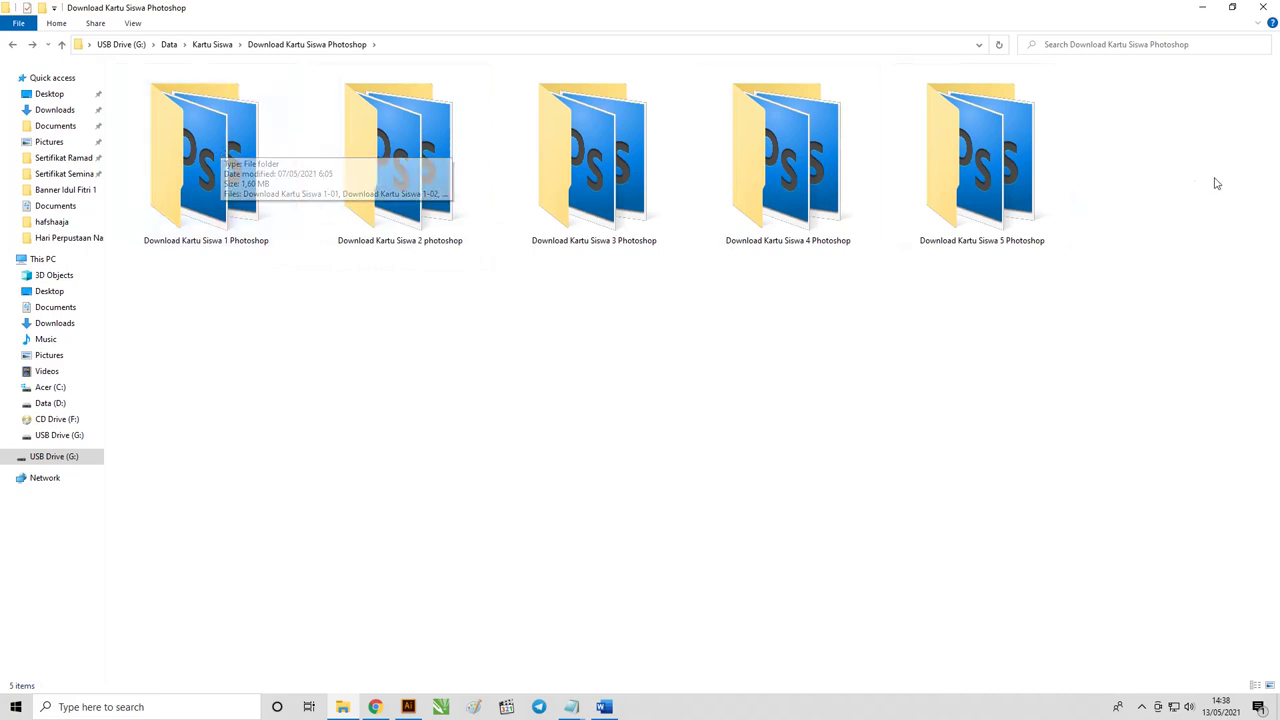
{"action": "double_click", "coordinate": [221, 153]}
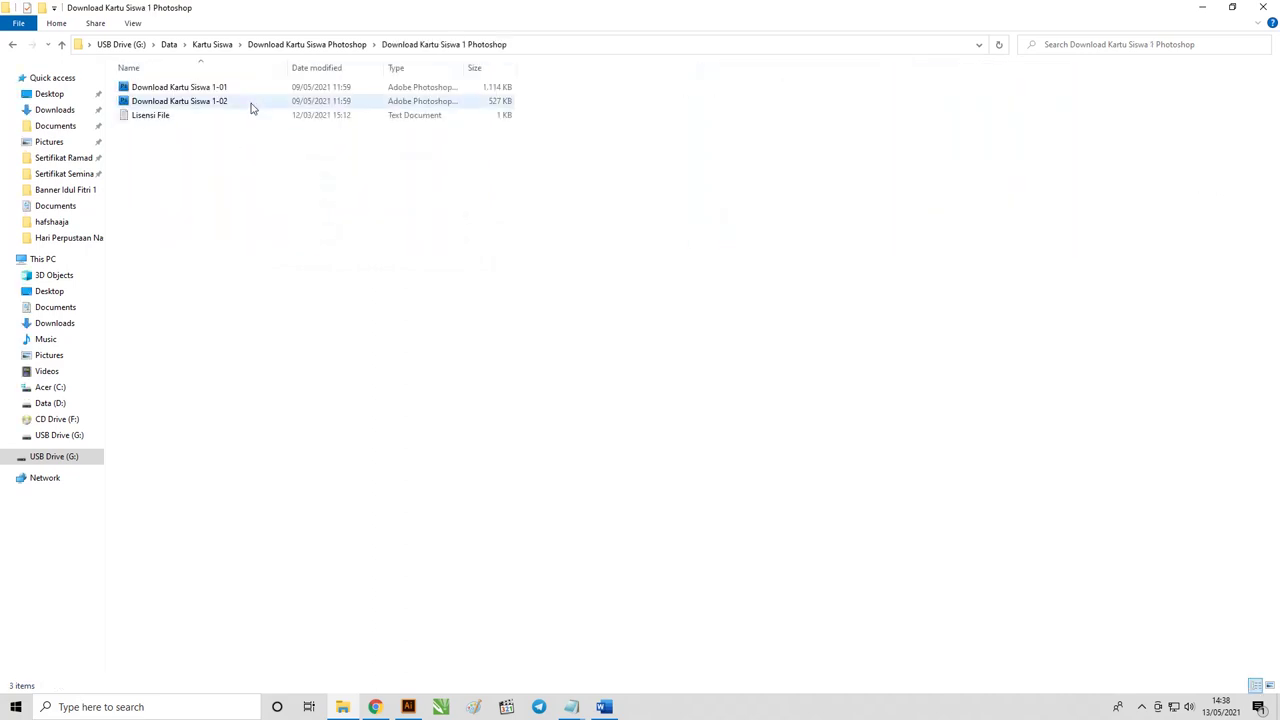
{"action": "left_click", "coordinate": [204, 90]}
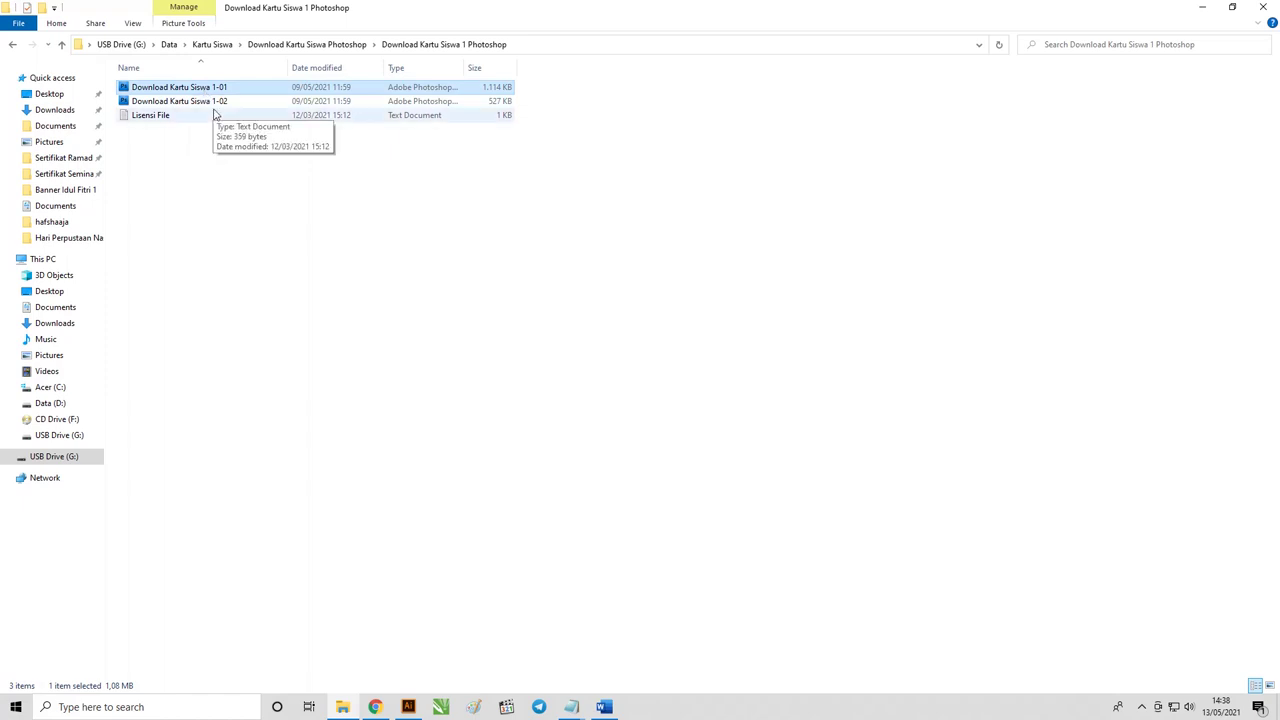
{"action": "left_click", "coordinate": [212, 102], "text": "ctrl"}
{"action": "right_click", "coordinate": [211, 102]}
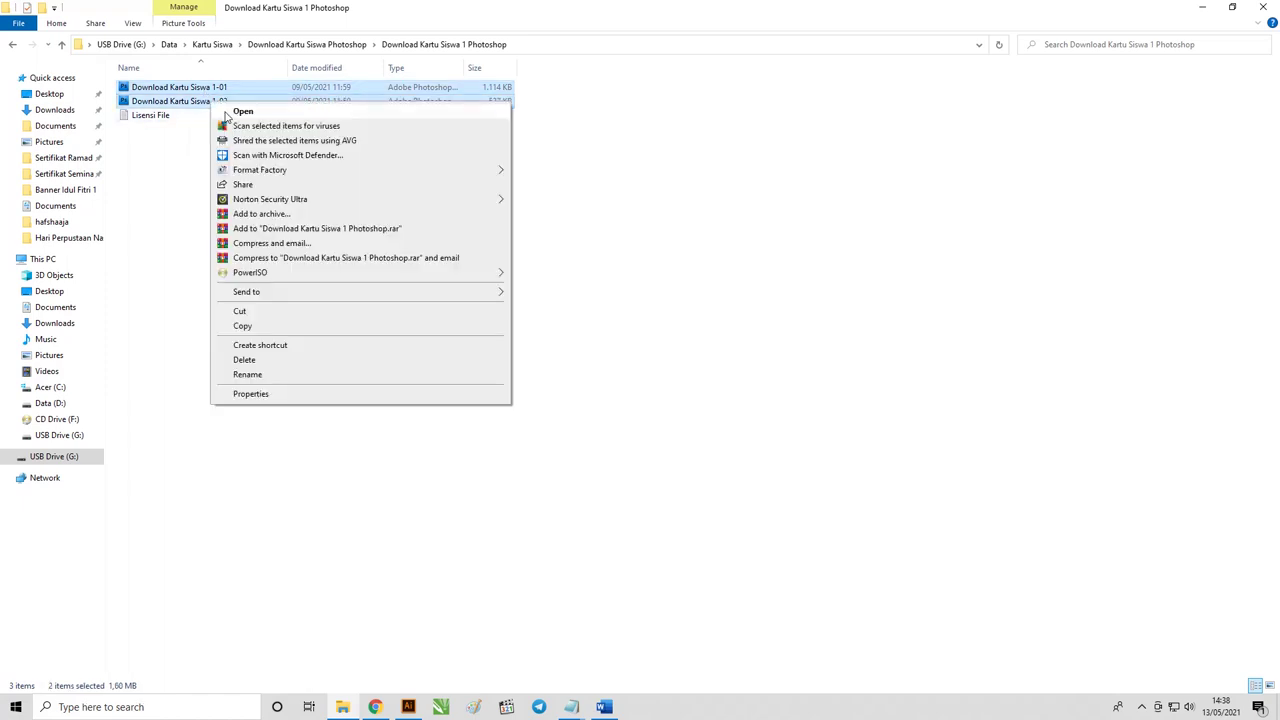
{"action": "left_click", "coordinate": [243, 111]}
{"action": "left_click", "coordinate": [231, 234]}
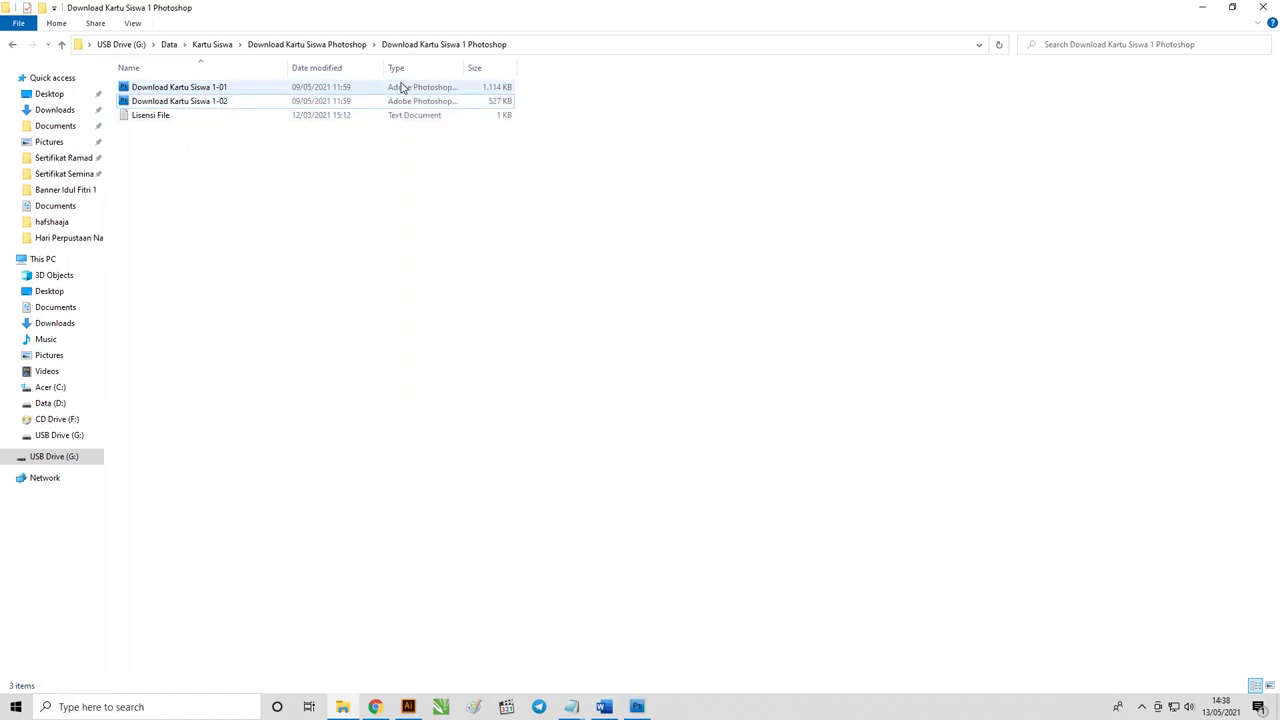
Go up and open the Download Kartu Siswa 5 Photoshop folder, previewing its files.
{"action": "left_click", "coordinate": [343, 45]}
{"action": "double_click", "coordinate": [997, 163]}
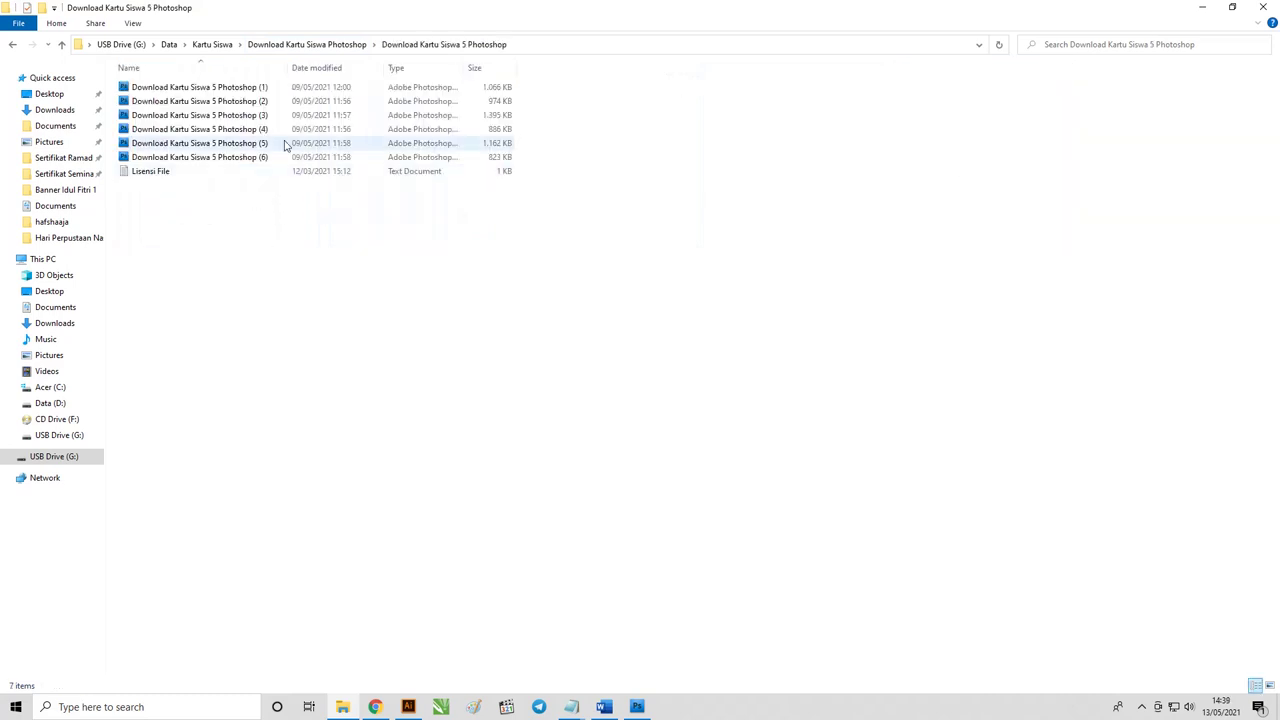
{"action": "left_click_drag", "start_coordinate": [249, 201], "coordinate": [236, 88]}
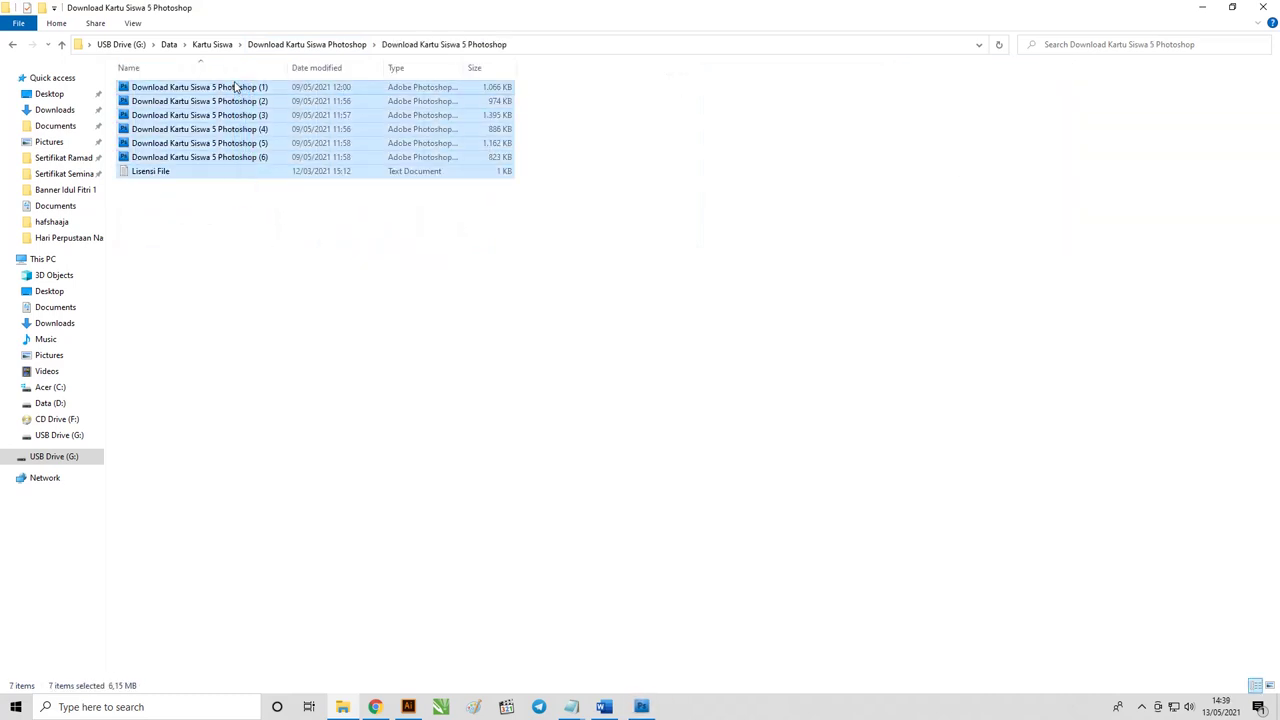
{"action": "left_click", "coordinate": [229, 231]}
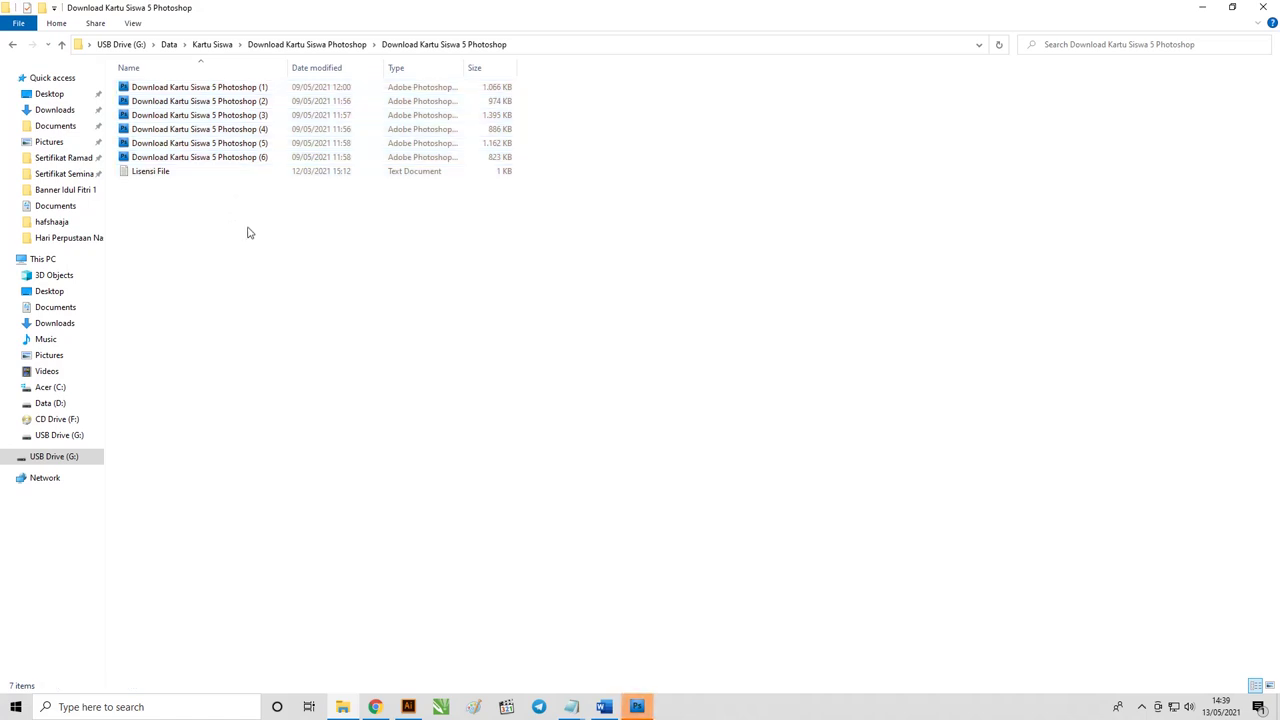
In Photoshop, view the 1-02.psd card back, then return to the 1-01.psd student card.
{"action": "left_click", "coordinate": [637, 707]}
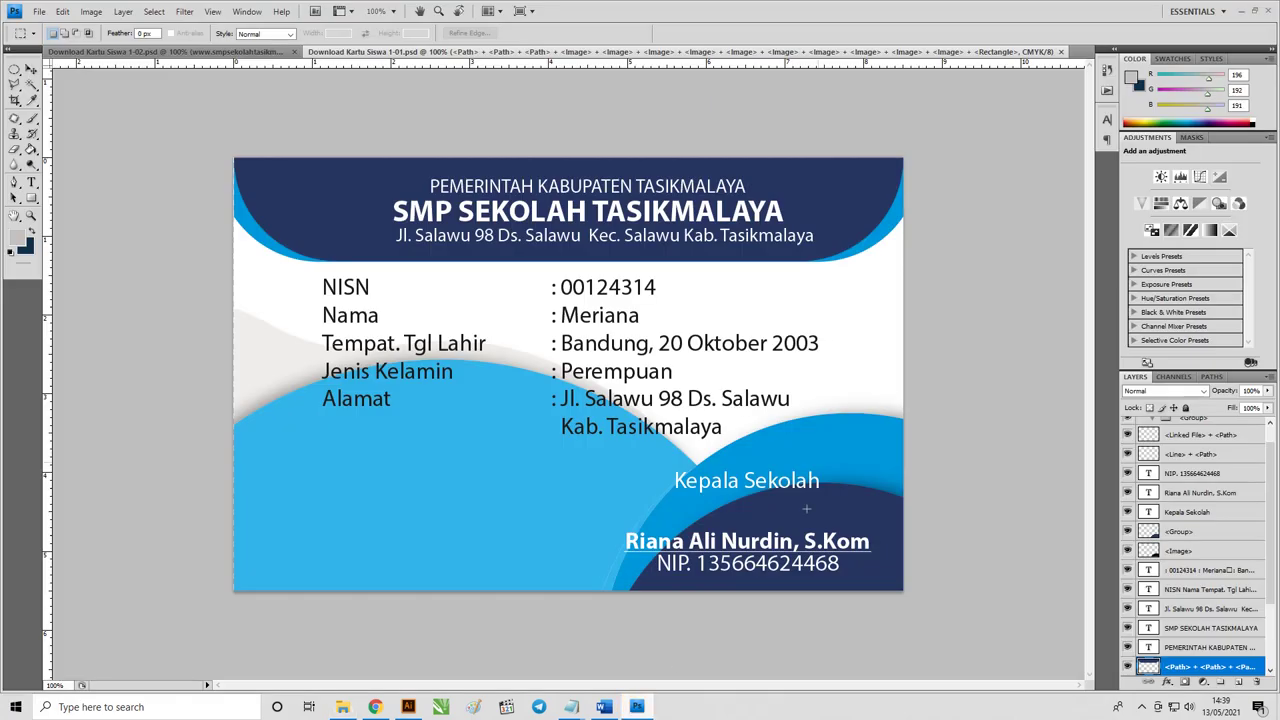
{"action": "left_click", "coordinate": [31, 69]}
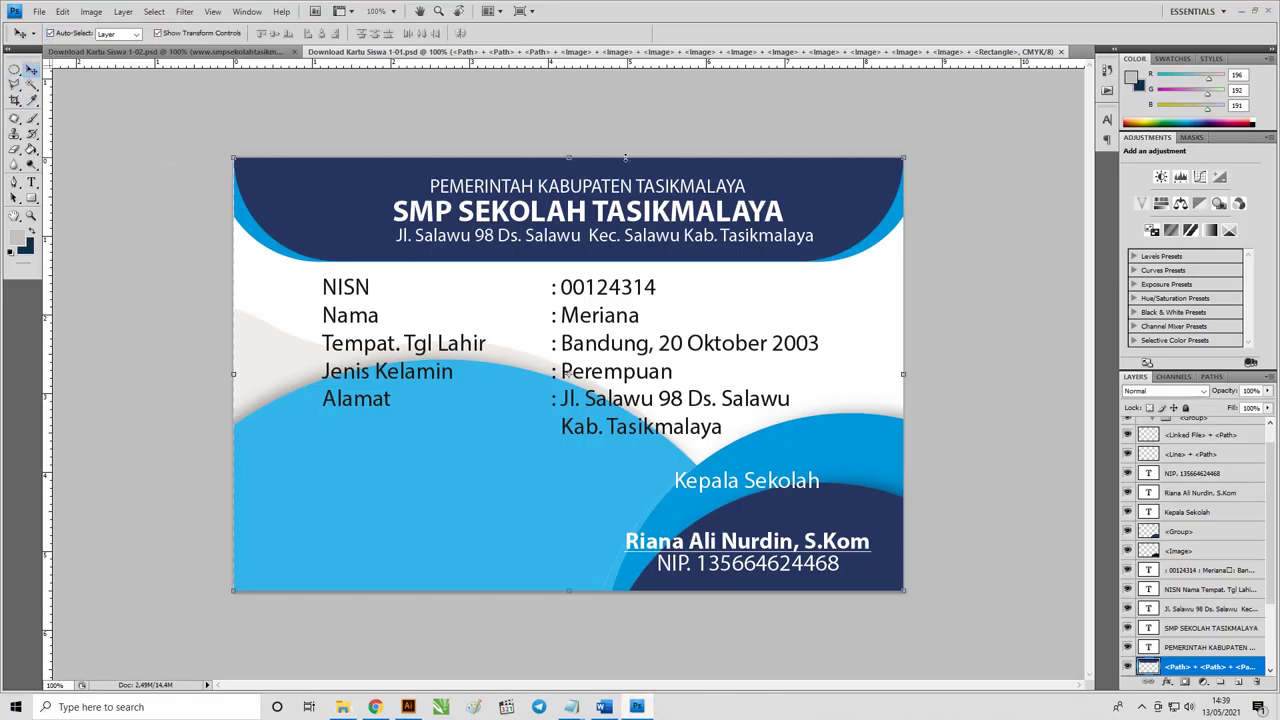
{"action": "left_click", "coordinate": [165, 51]}
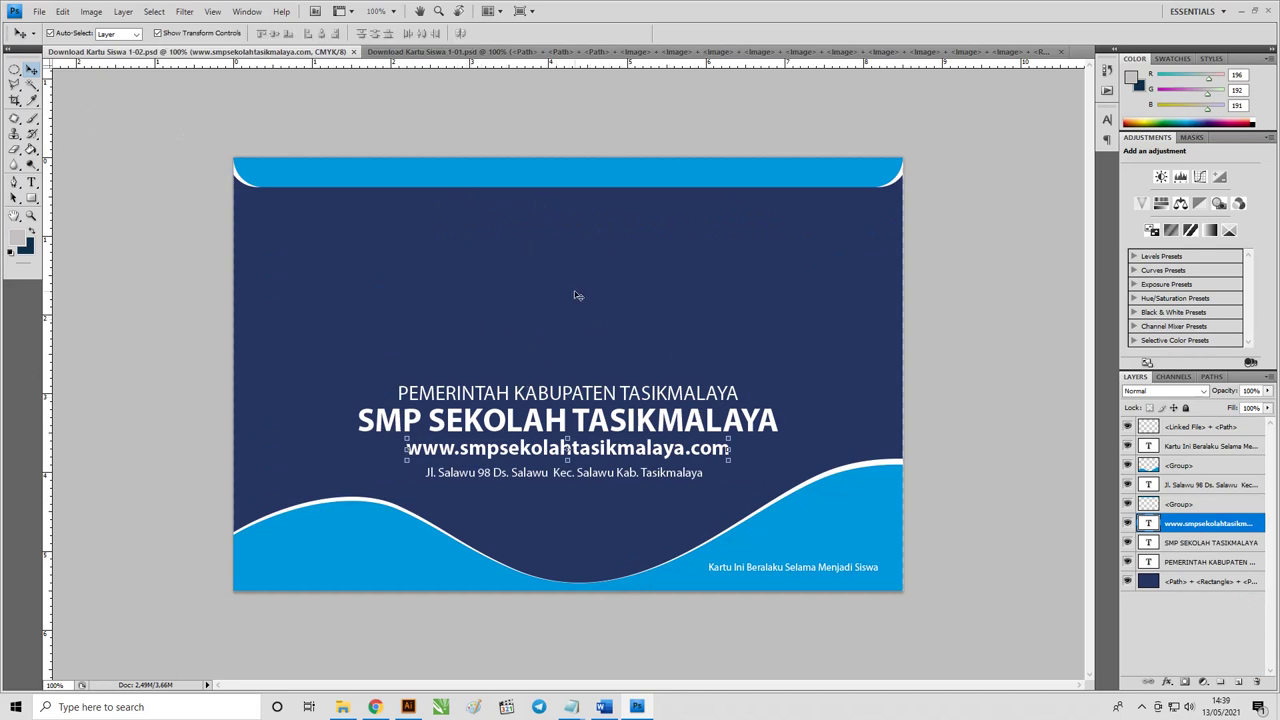
{"action": "left_click", "coordinate": [400, 51]}
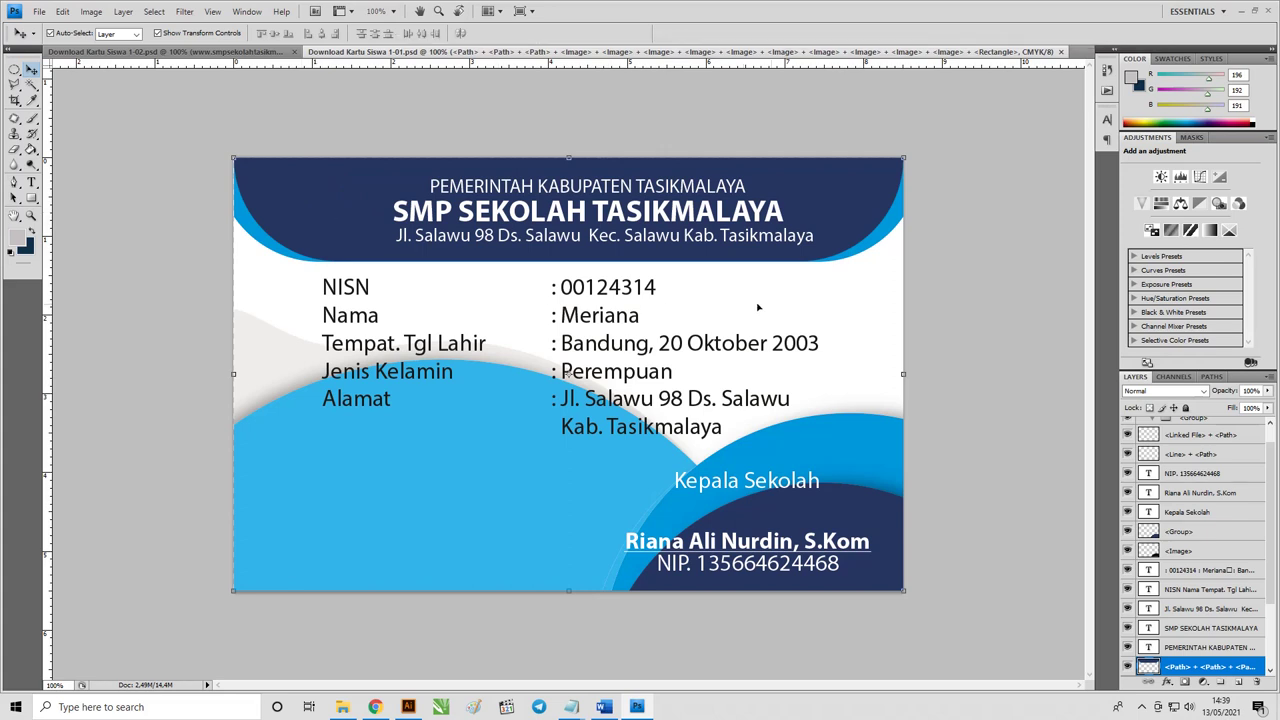
{"action": "left_click", "coordinate": [953, 224]}
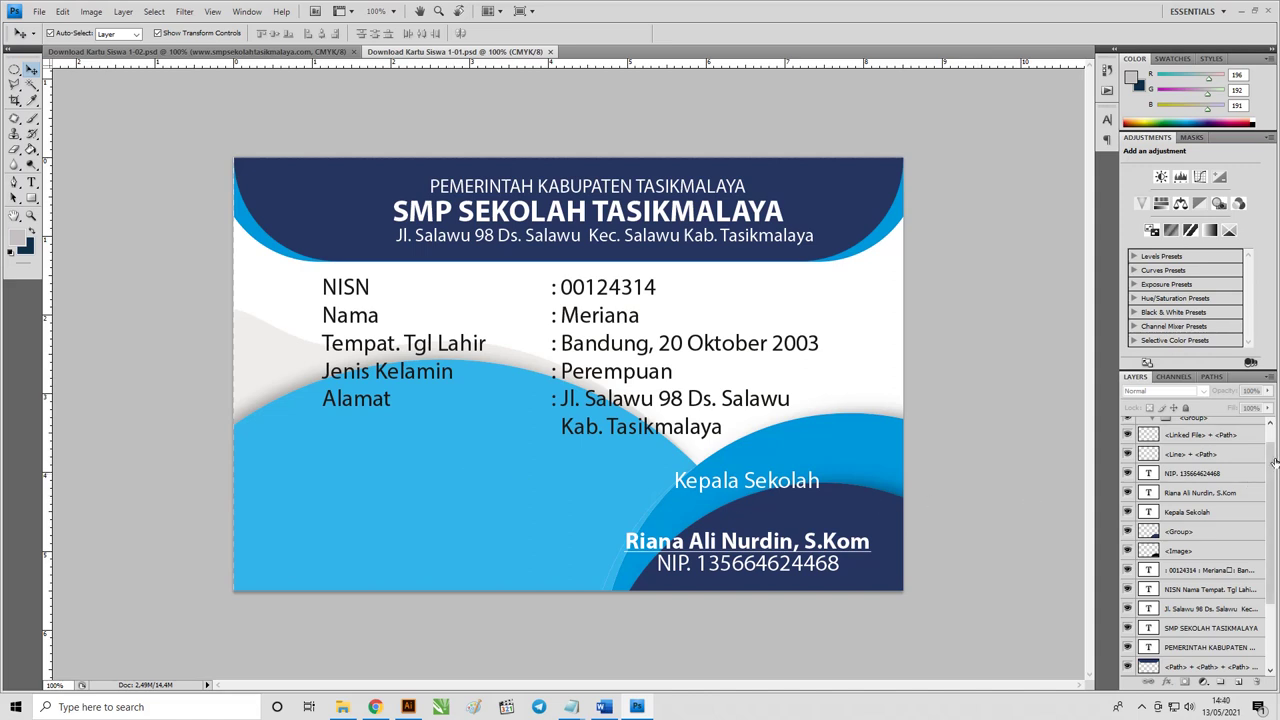
Float the Layers panel and make it taller and wider to show full layer names.
{"action": "left_click_drag", "start_coordinate": [1273, 458], "coordinate": [1271, 463]}
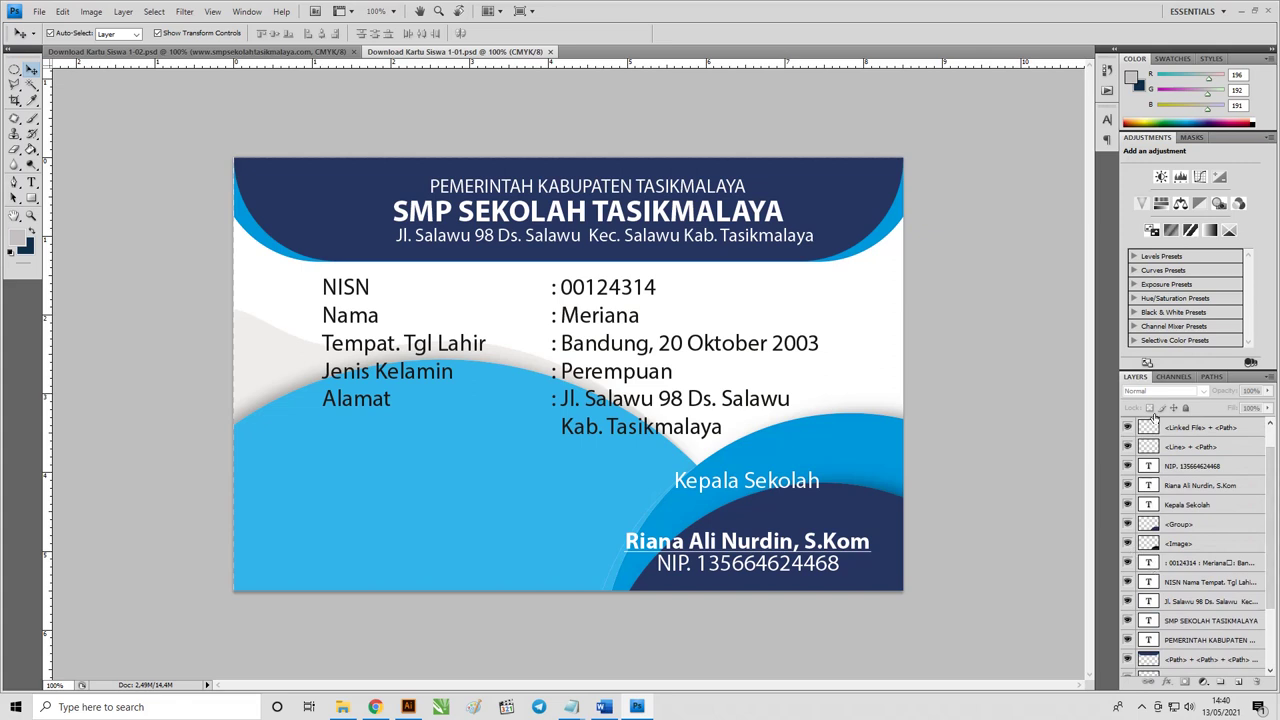
{"action": "left_click_drag", "start_coordinate": [1136, 378], "coordinate": [806, 258]}
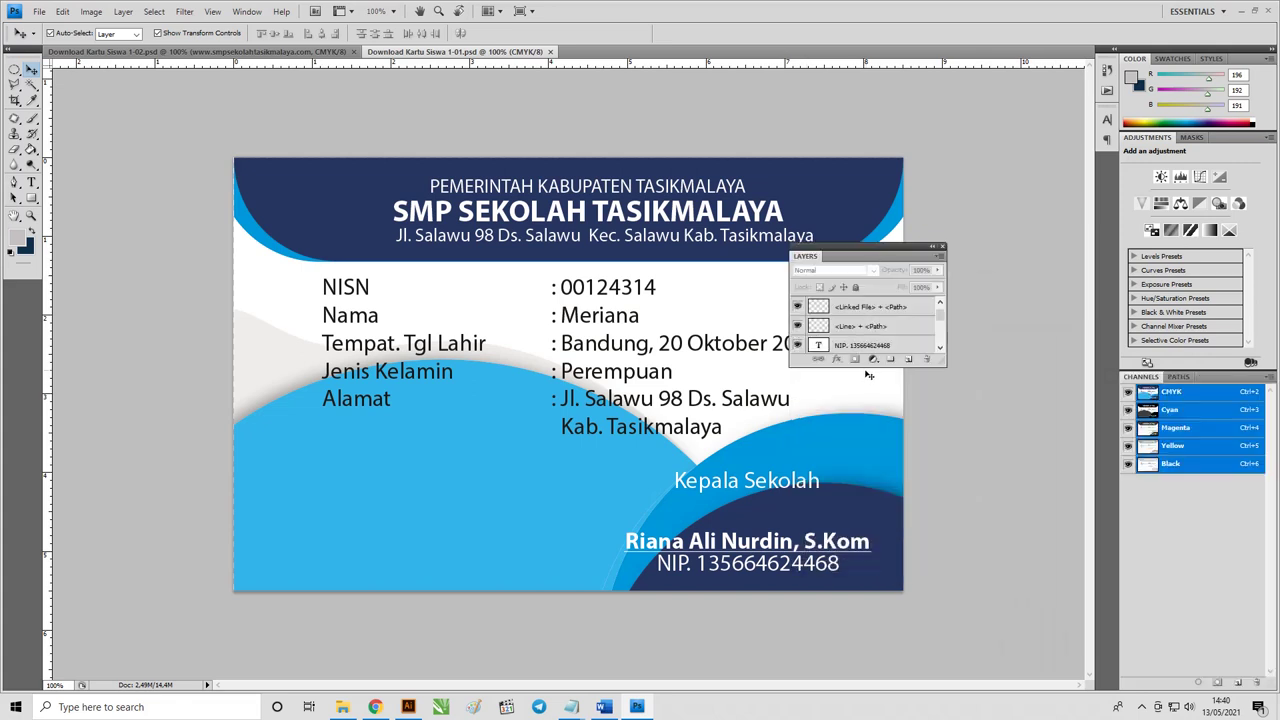
{"action": "left_click_drag", "start_coordinate": [862, 368], "coordinate": [862, 632]}
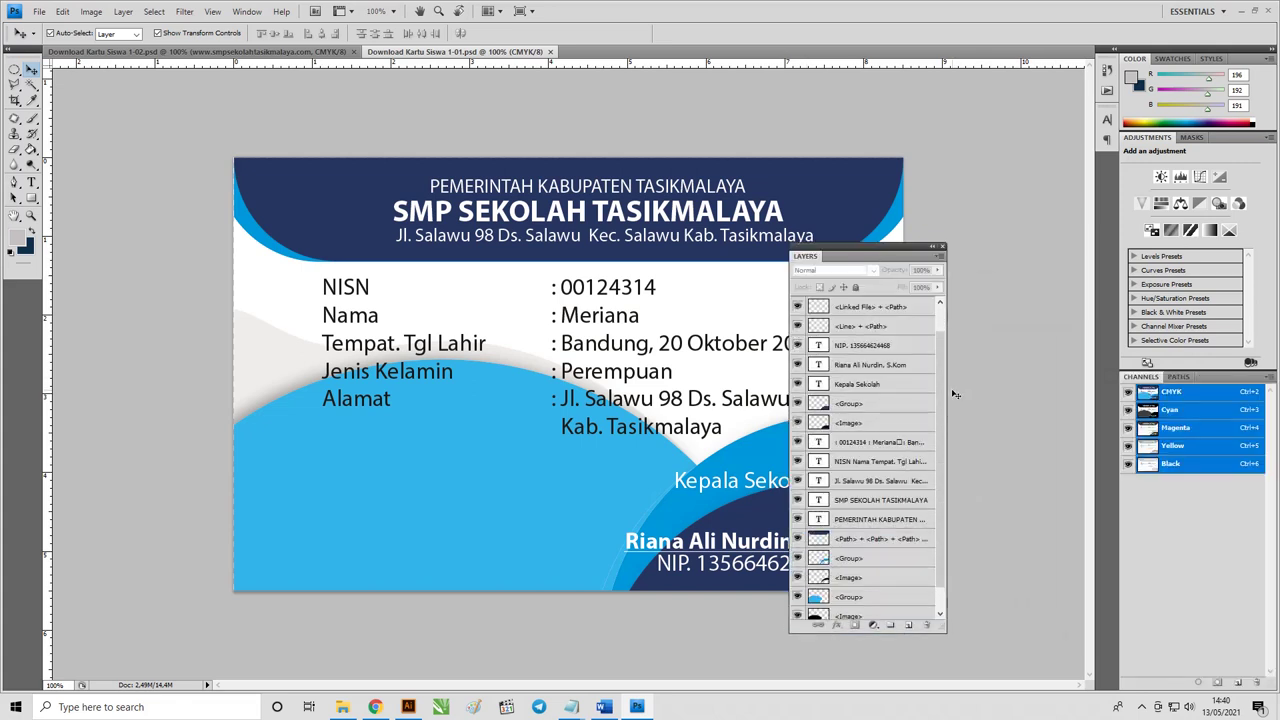
{"action": "left_click_drag", "start_coordinate": [946, 390], "coordinate": [1030, 390]}
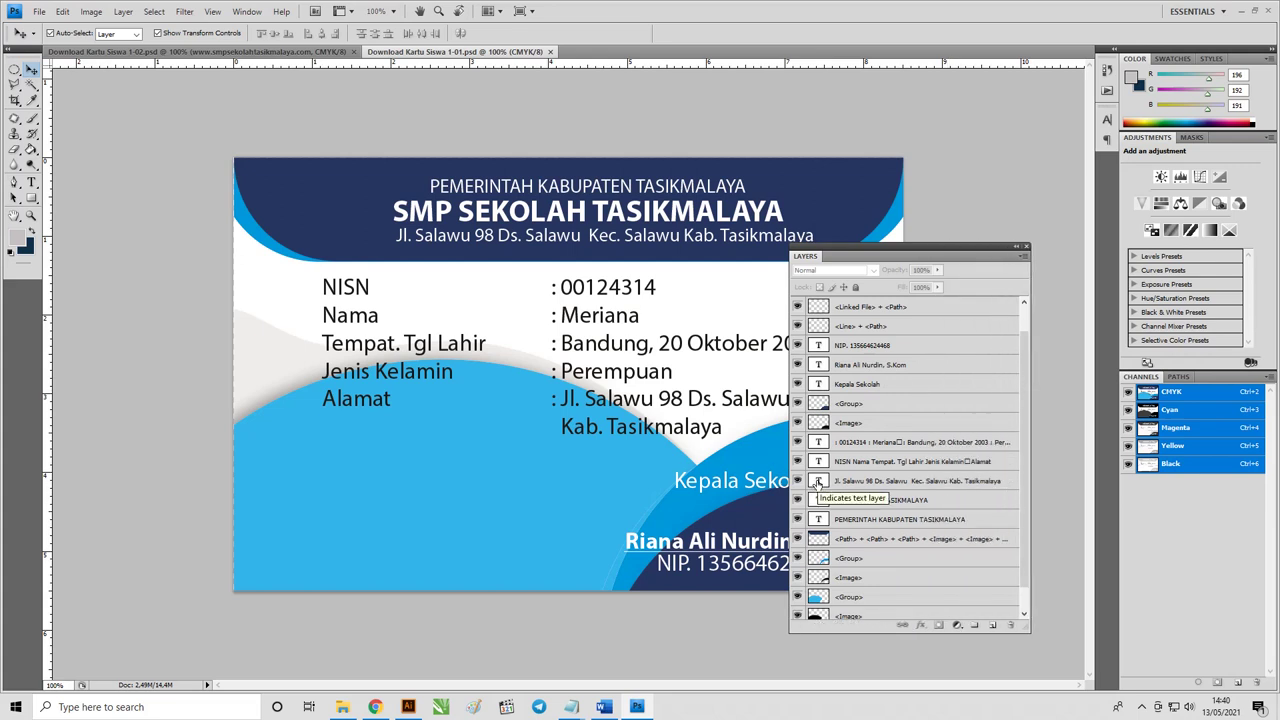
{"action": "scroll", "coordinate": [879, 428], "scroll_direction": "up", "scroll_amount": 1}
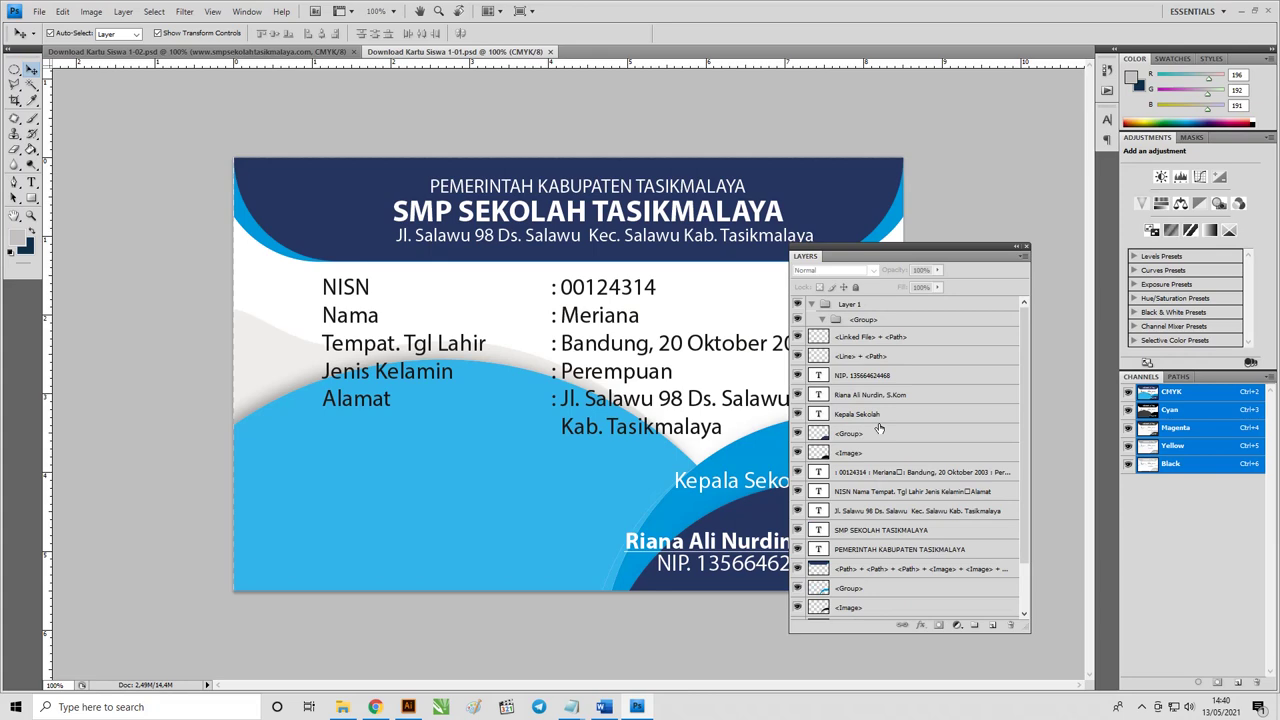
Select the signatory's name text, redock the Layers panel, and switch to the 1-02.psd card back.
{"action": "double_click", "coordinate": [819, 395]}
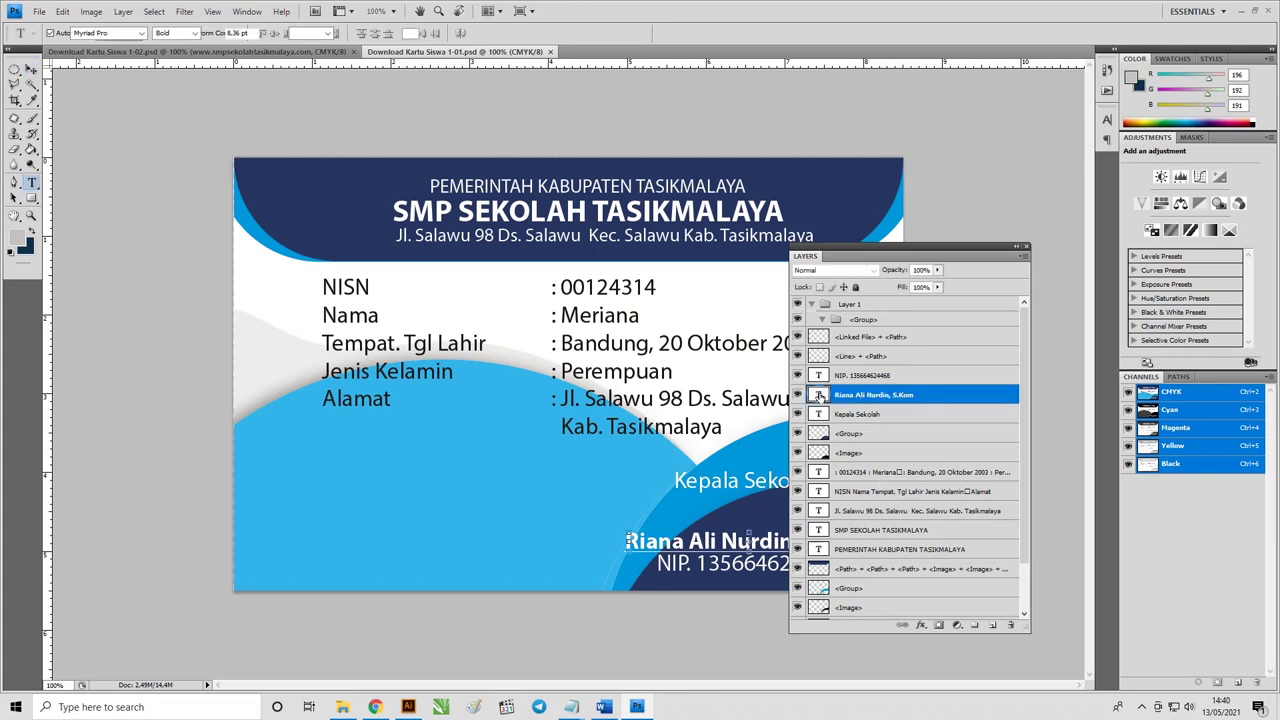
{"action": "left_click_drag", "start_coordinate": [850, 258], "coordinate": [957, 216]}
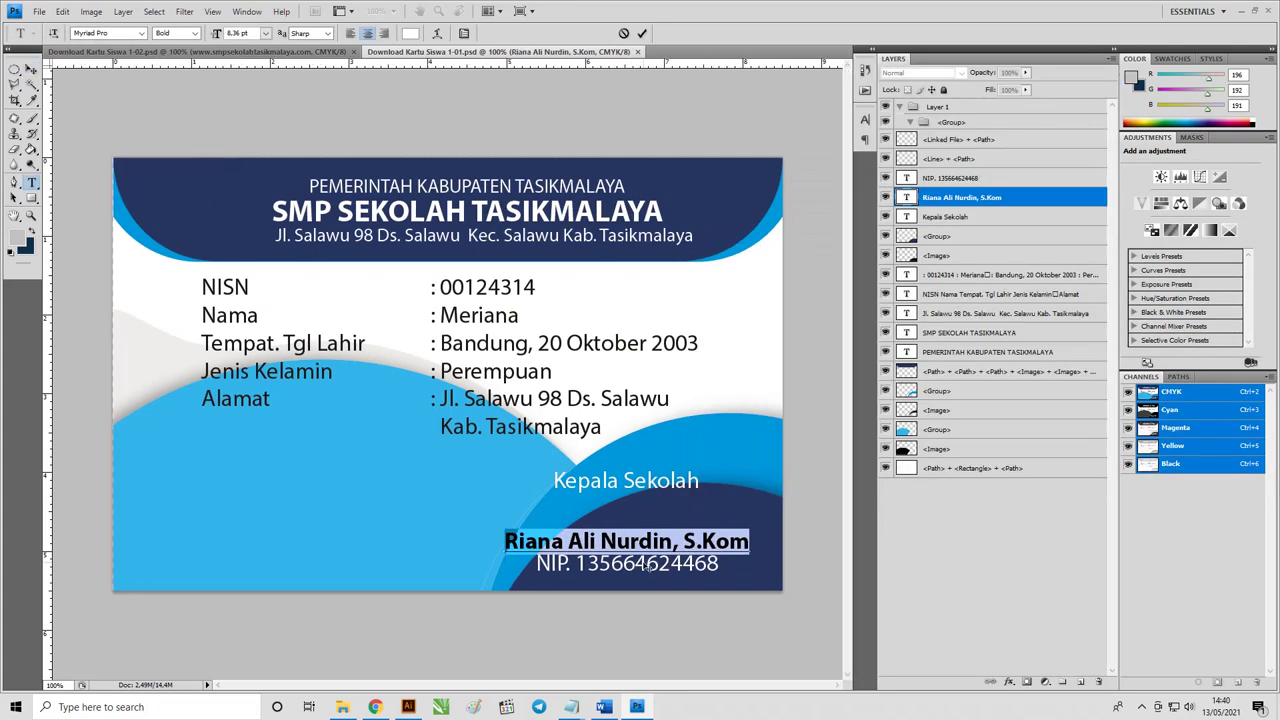
{"action": "double_click", "coordinate": [636, 542]}
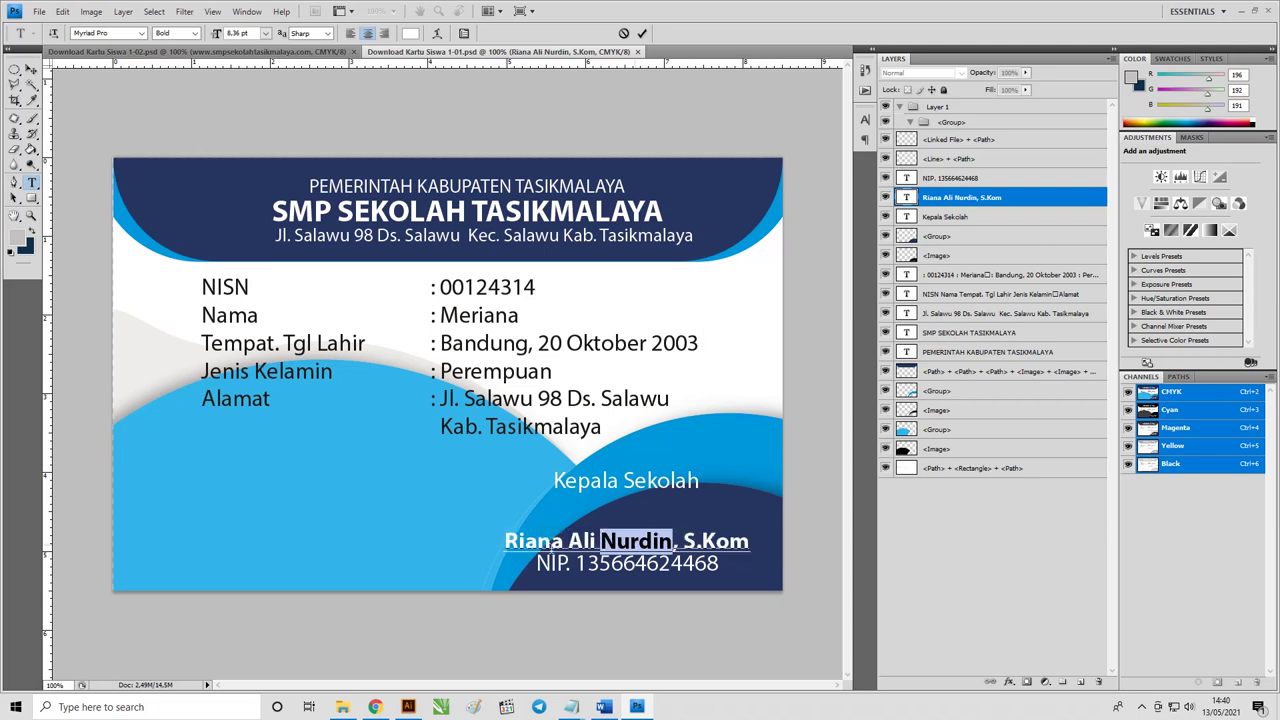
{"action": "left_click_drag", "start_coordinate": [516, 541], "coordinate": [750, 541]}
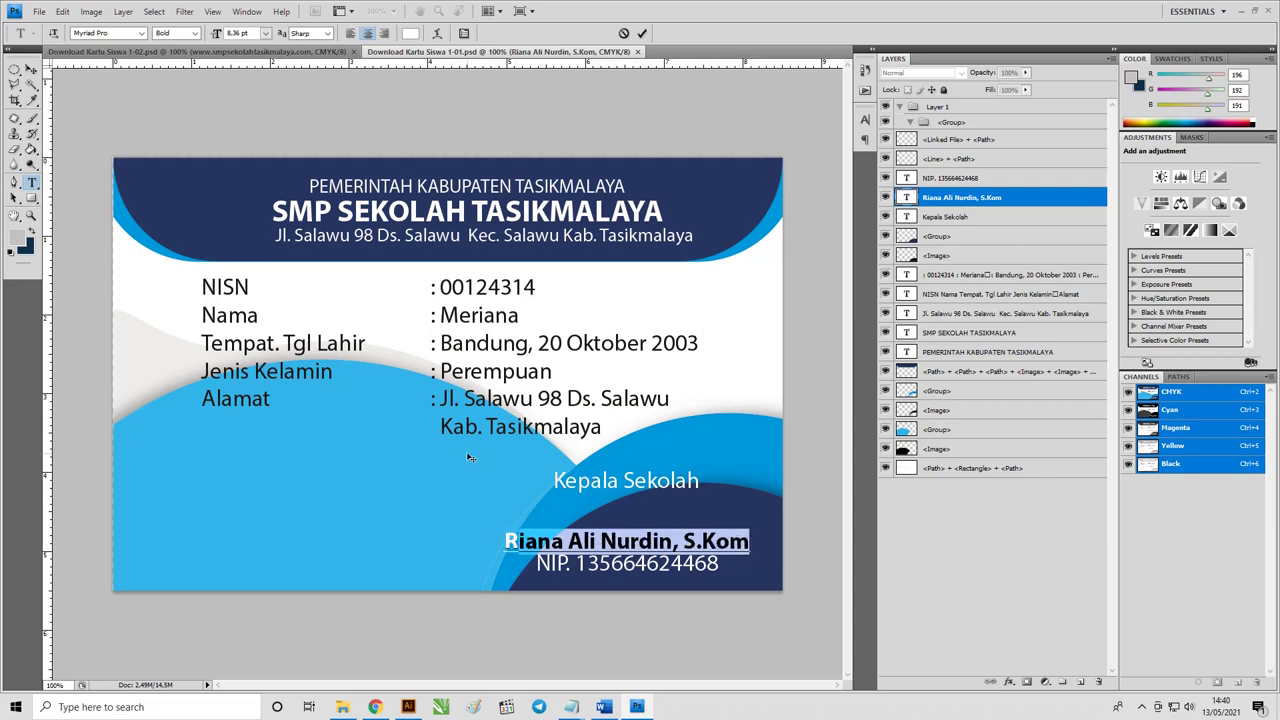
{"action": "left_click", "coordinate": [31, 69]}
{"action": "left_click", "coordinate": [200, 51]}
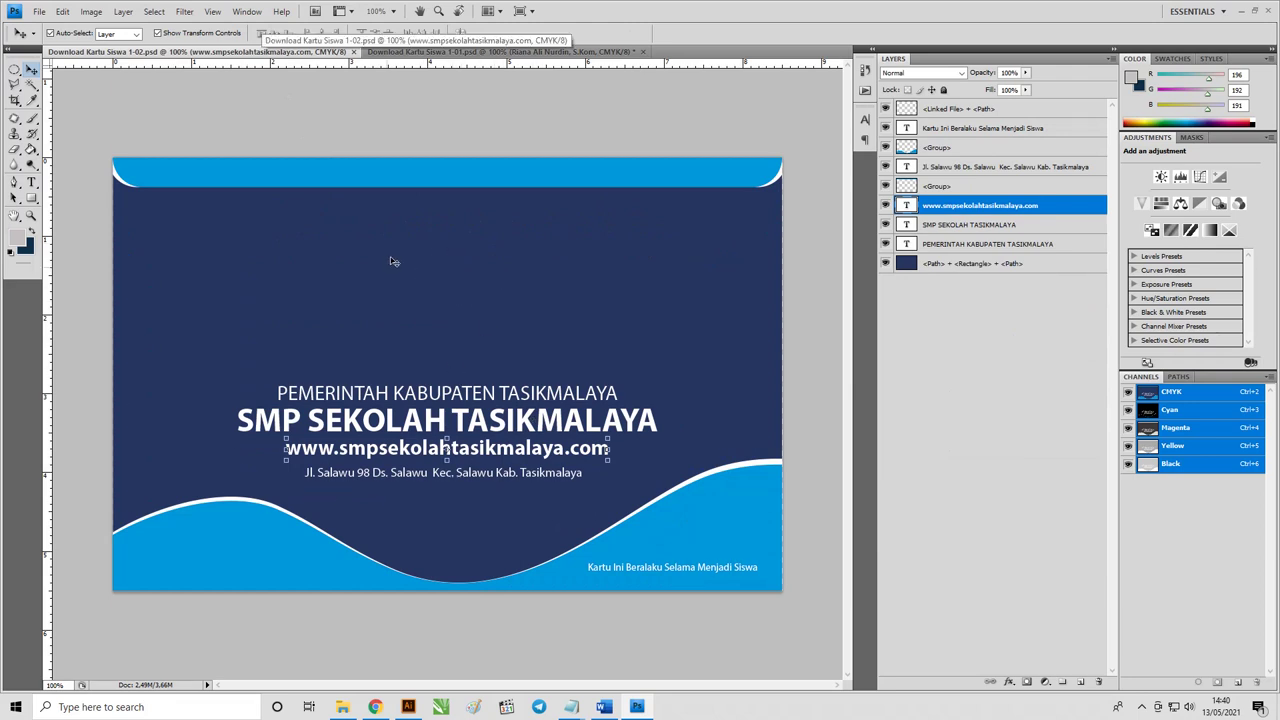
{"action": "left_click", "coordinate": [448, 52]}
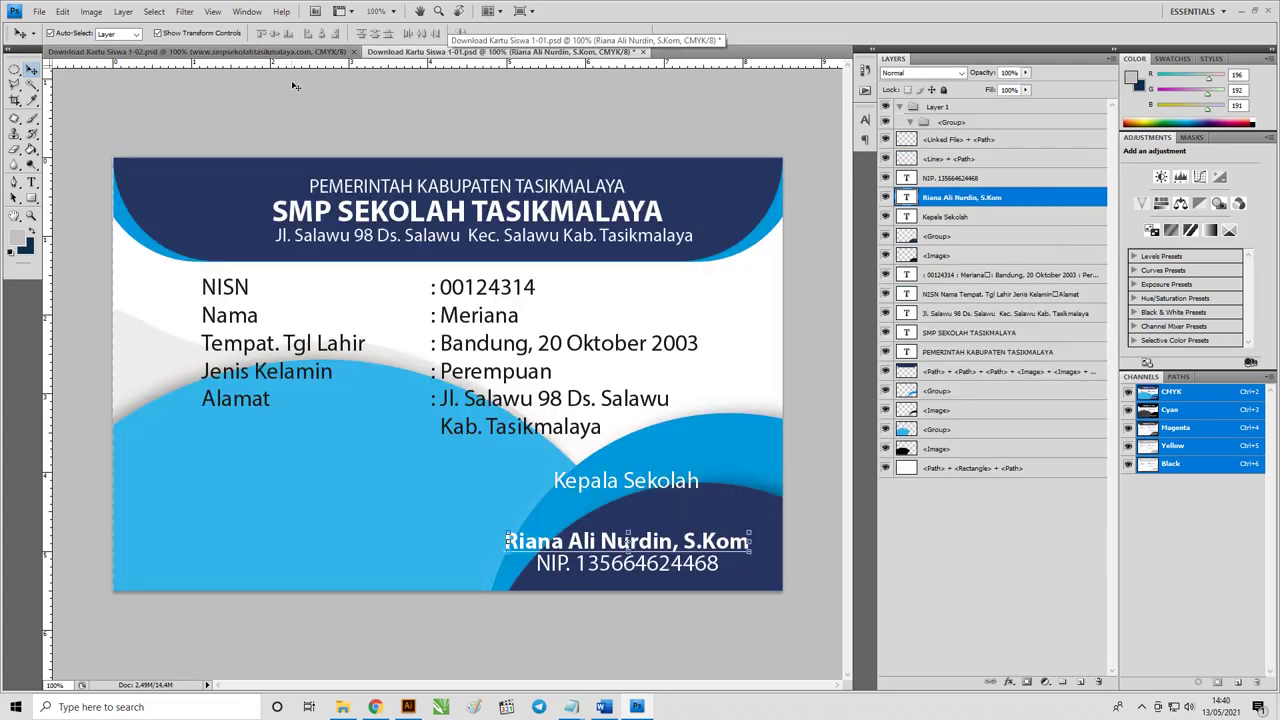
{"action": "left_click", "coordinate": [287, 52]}
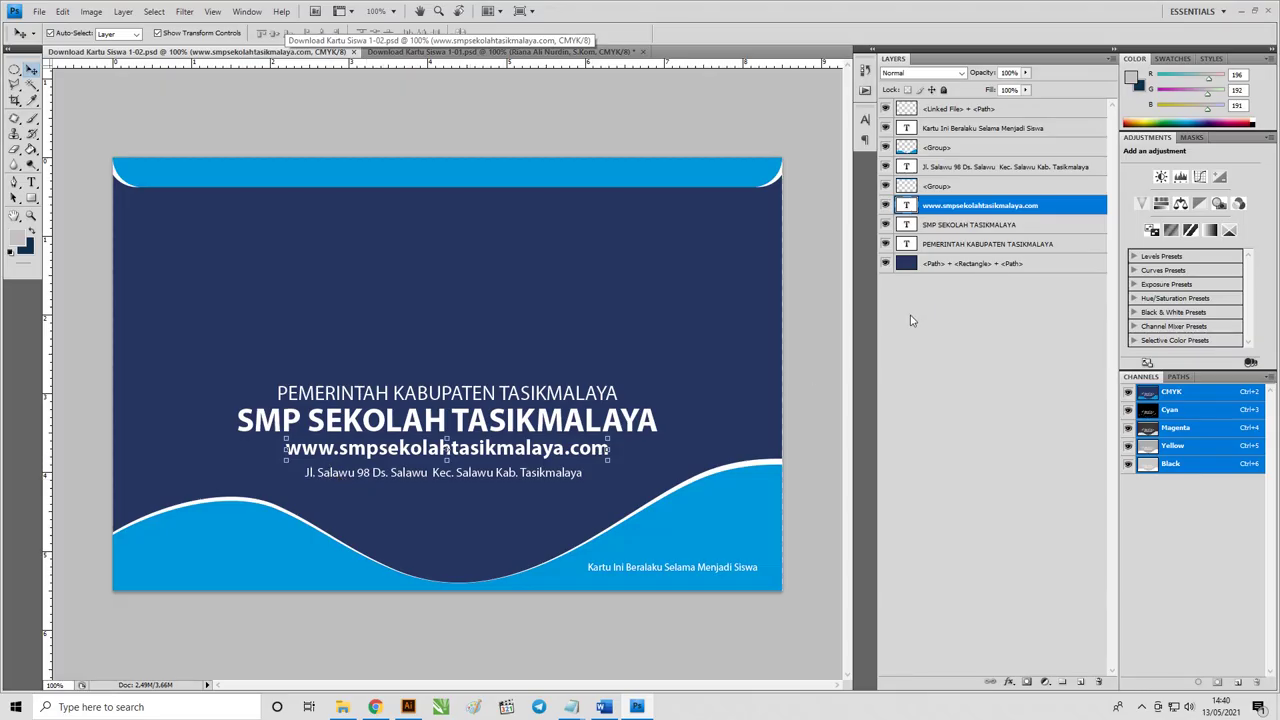
Edit the SMP SEKOLAH TASIKMALAYA heading, then select the <Group> layer for the lower wave.
{"action": "double_click", "coordinate": [906, 225]}
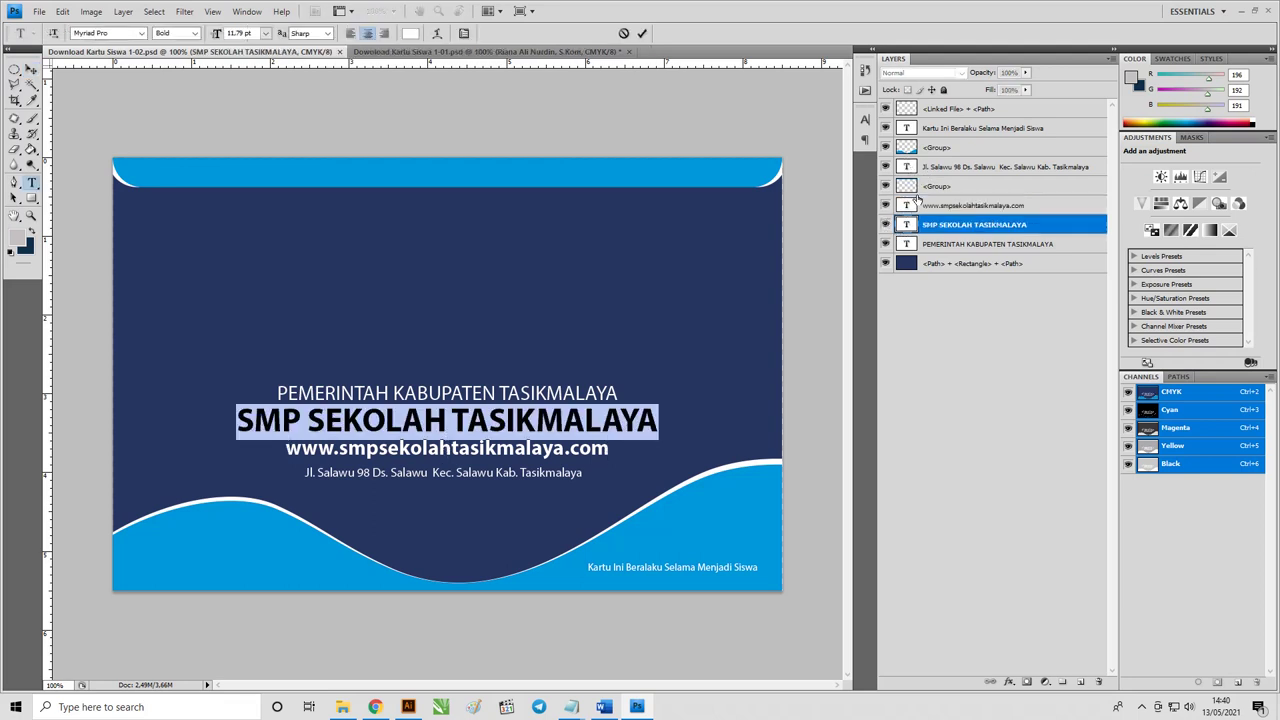
{"action": "left_click", "coordinate": [29, 68]}
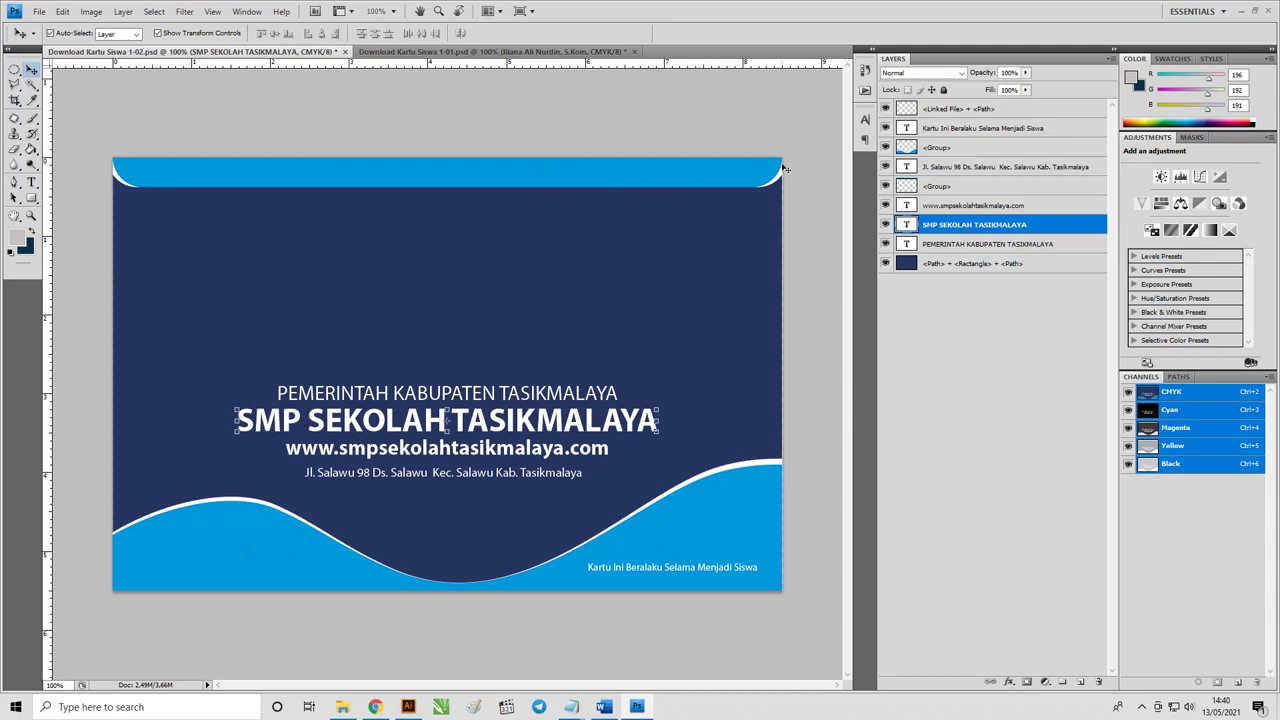
{"action": "left_click", "coordinate": [911, 151]}
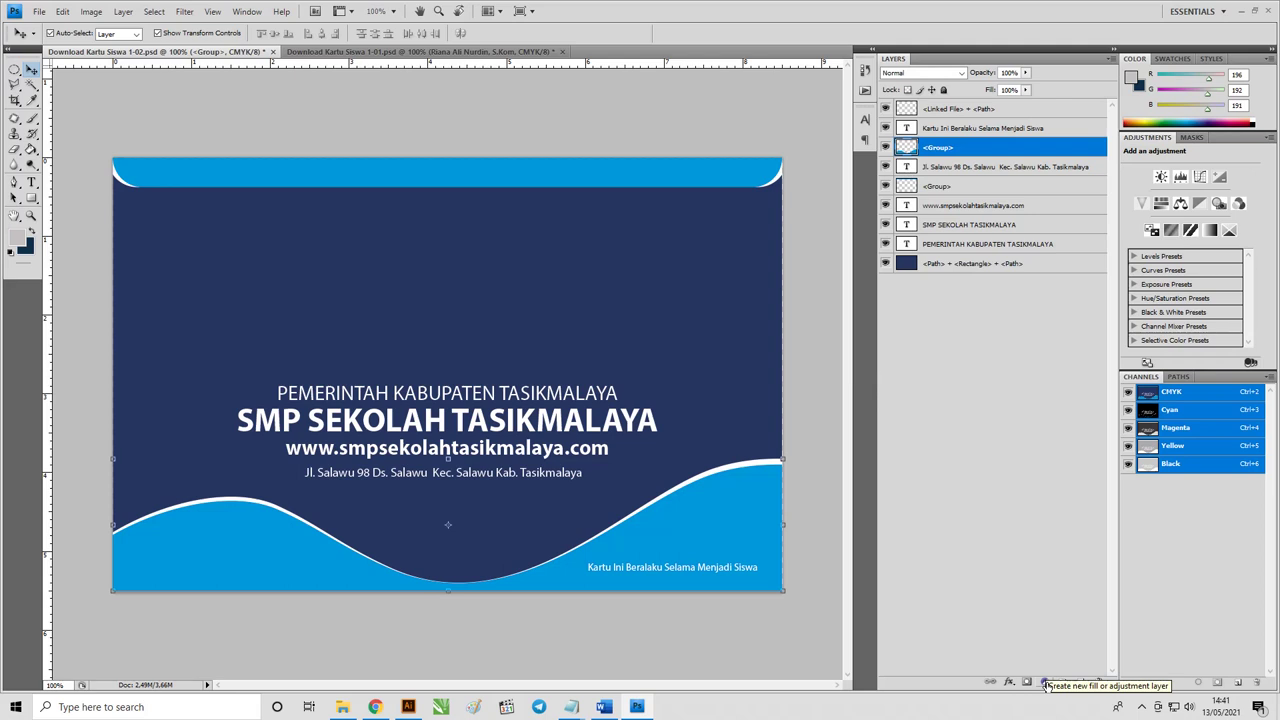
Add a Hue/Saturation 1 adjustment layer and Create Clipping Mask onto the wave group.
{"action": "left_click", "coordinate": [1046, 683]}
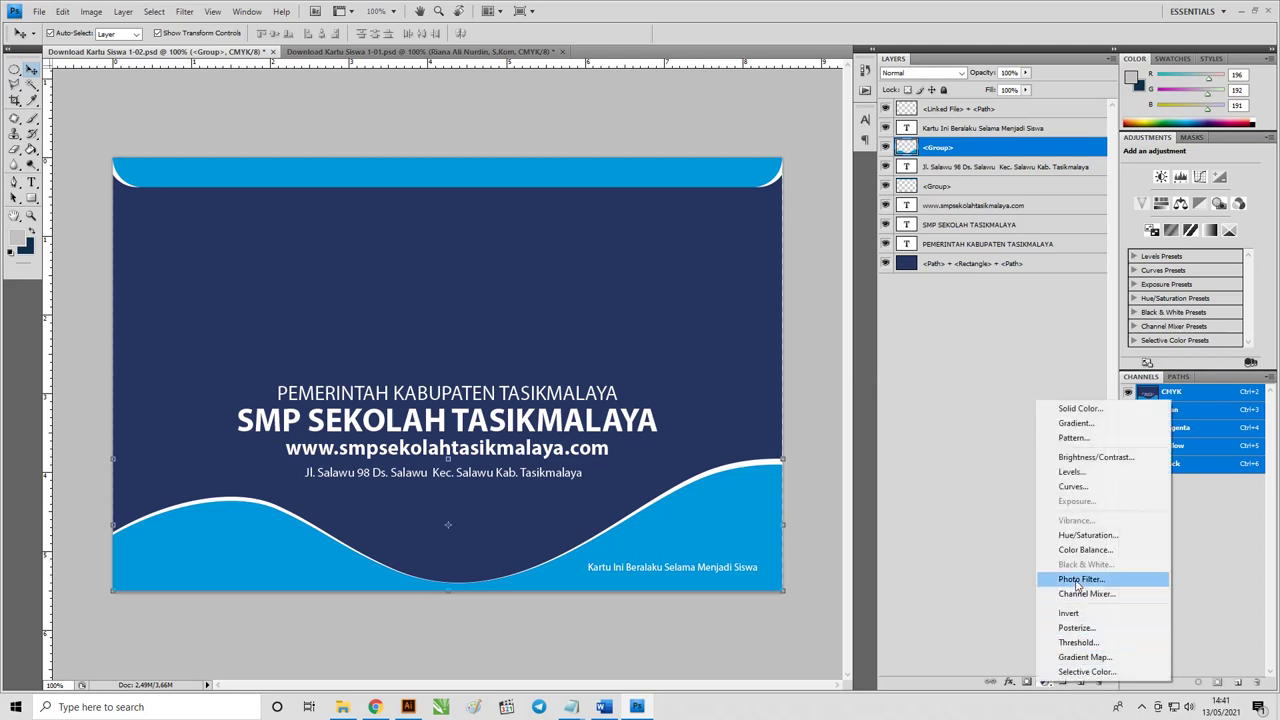
{"action": "left_click", "coordinate": [1083, 537]}
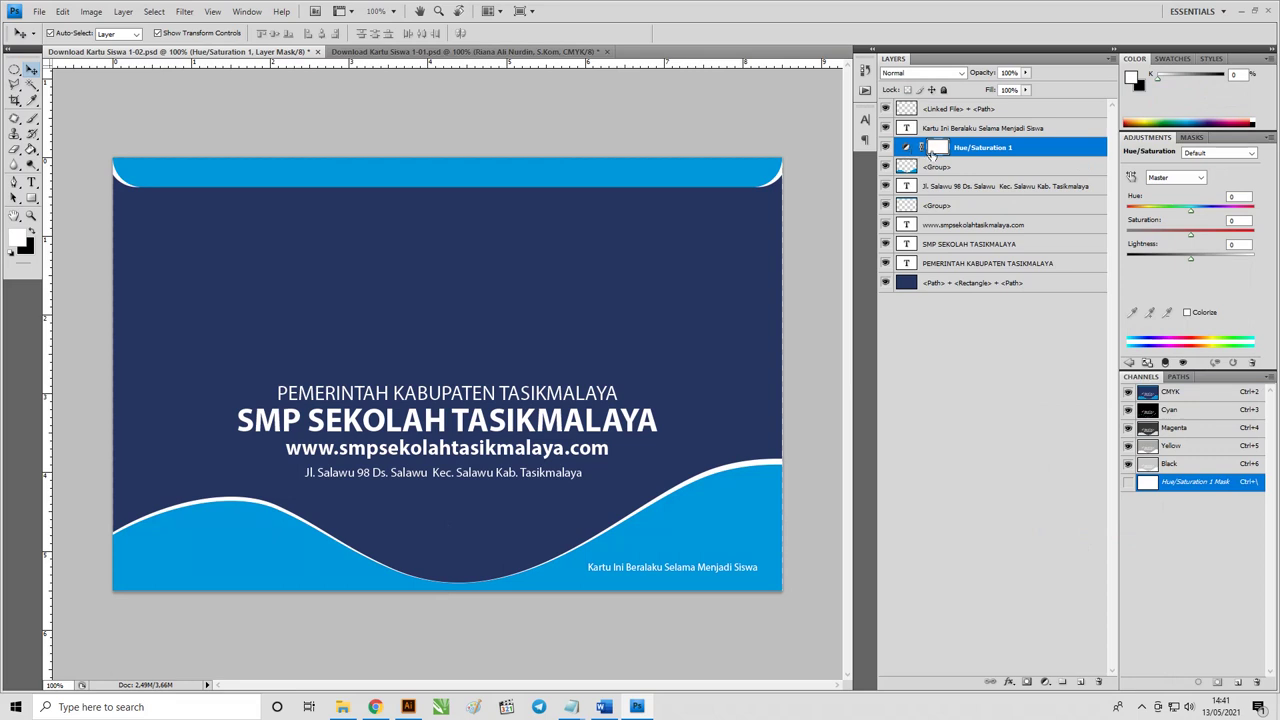
{"action": "left_click_drag", "start_coordinate": [889, 60], "coordinate": [687, 139]}
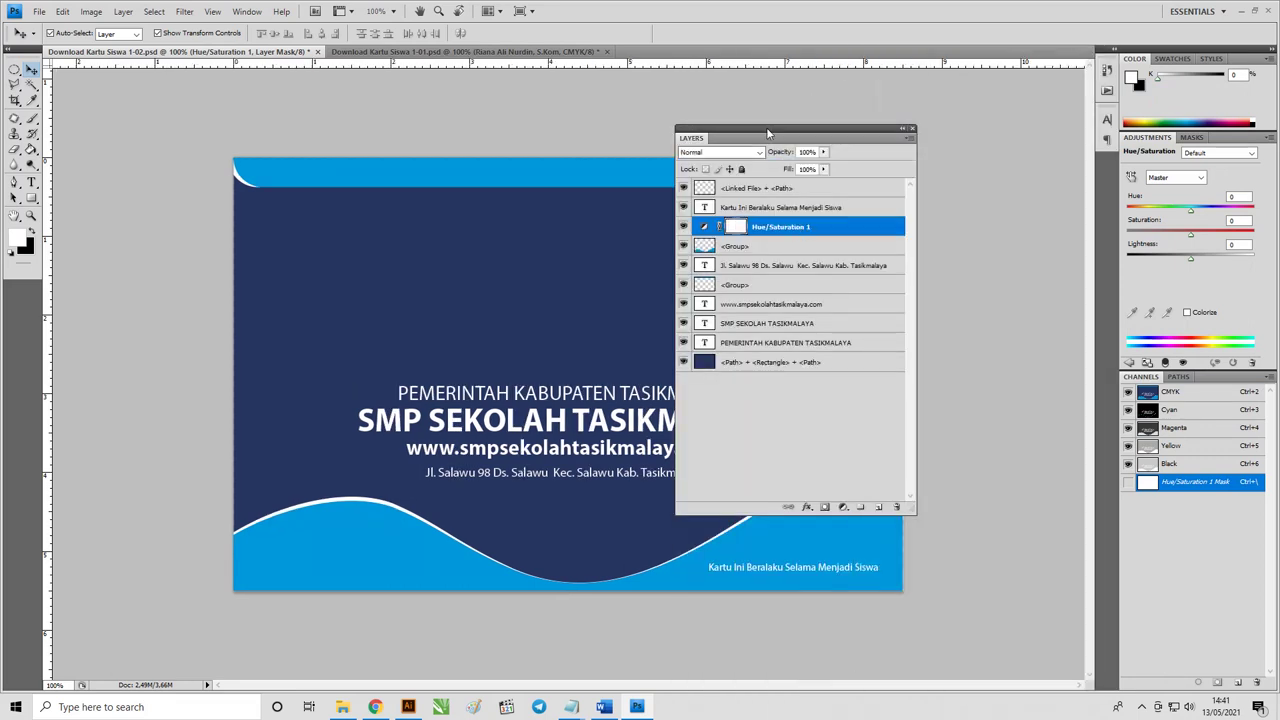
{"action": "left_click_drag", "start_coordinate": [766, 128], "coordinate": [826, 149]}
{"action": "right_click", "coordinate": [902, 255]}
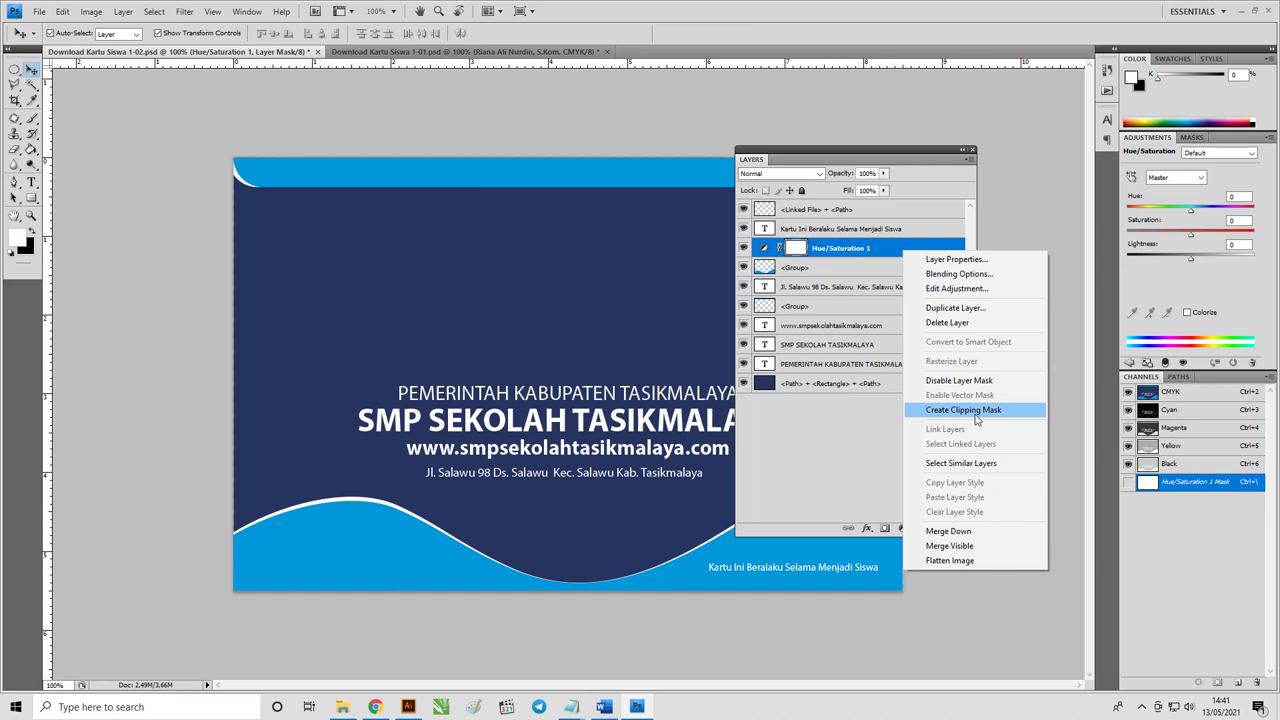
{"action": "left_click", "coordinate": [977, 413]}
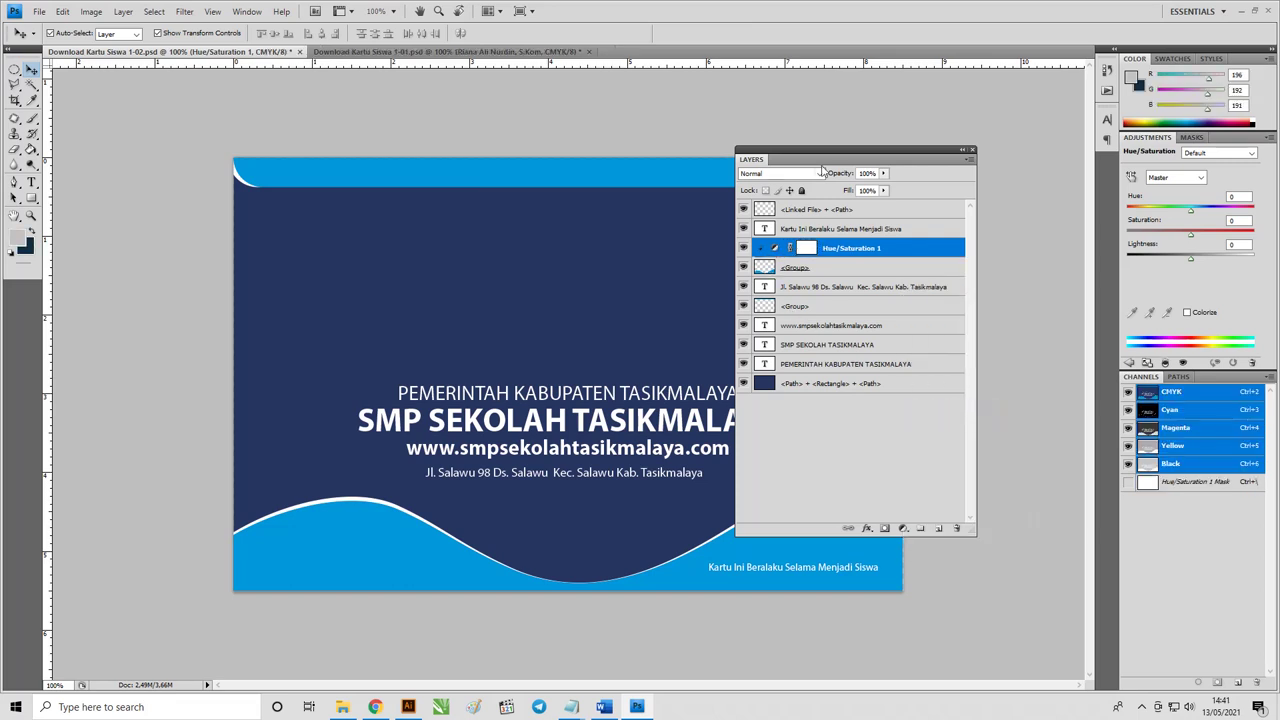
Enable Colorize and set Hue 153, Saturation 100, Lightness -6 to turn the wave teal.
{"action": "mouse_move", "coordinate": [827, 149]}
{"action": "left_mouse_down"}
{"action": "mouse_move", "coordinate": [1030, 98]}
{"action": "mouse_move", "coordinate": [930, 122]}
{"action": "left_mouse_up"}
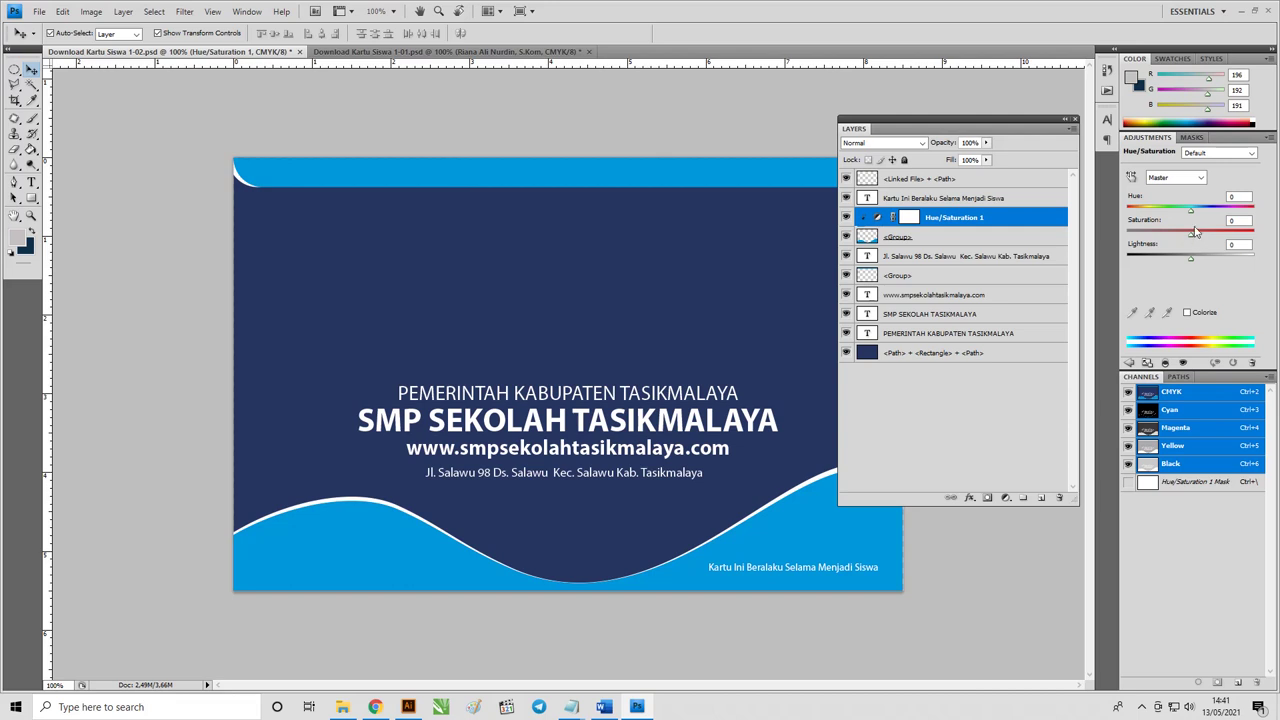
{"action": "left_click_drag", "start_coordinate": [1191, 208], "coordinate": [1205, 213]}
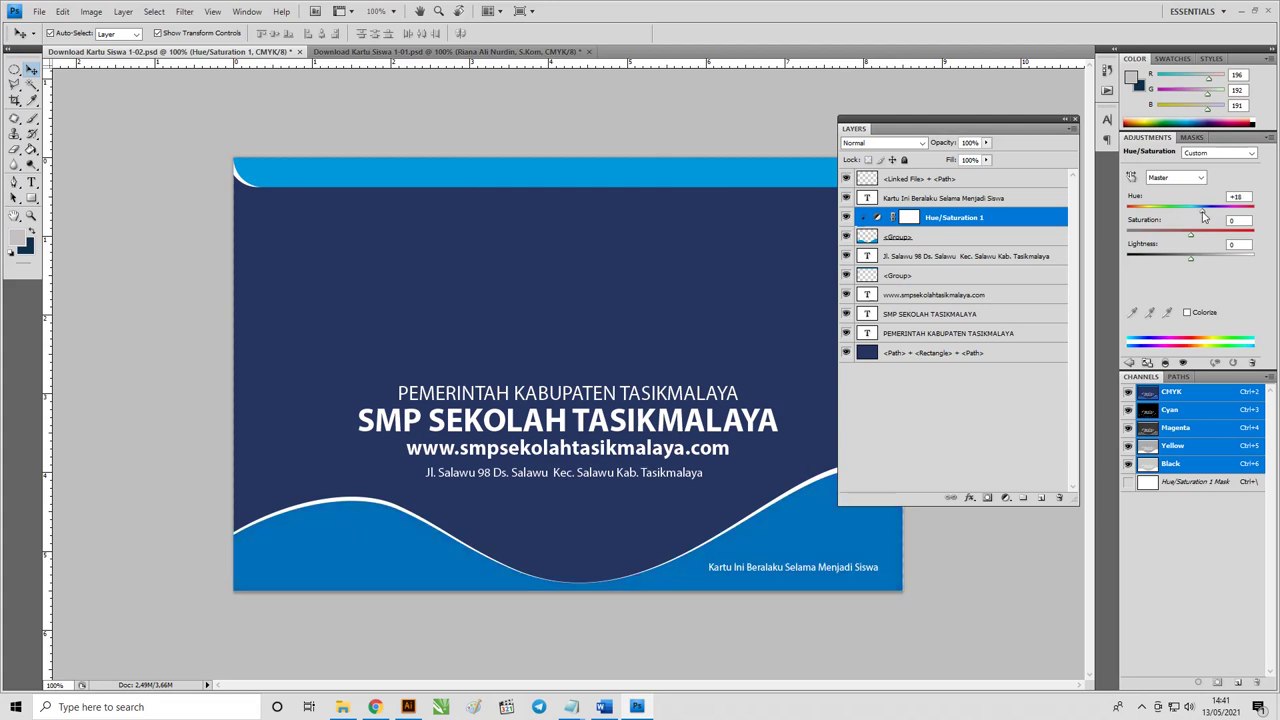
{"action": "left_click", "coordinate": [1187, 312]}
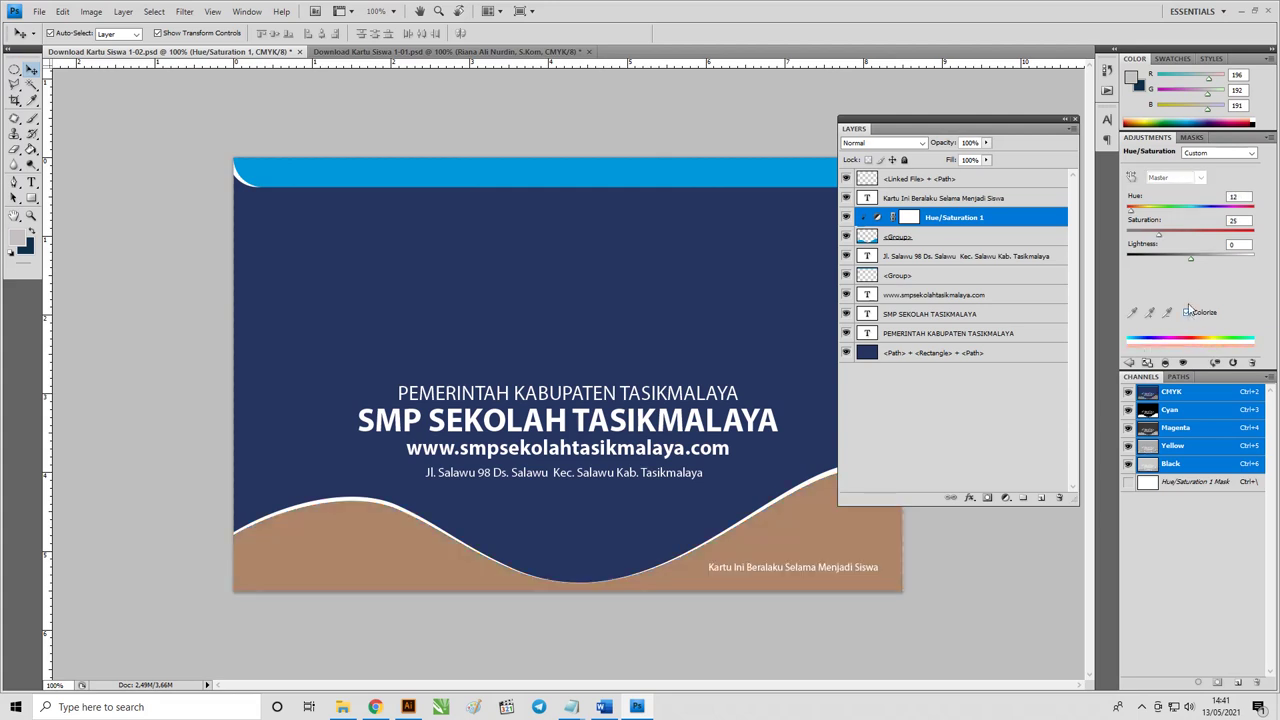
{"action": "left_click_drag", "start_coordinate": [1135, 210], "coordinate": [1221, 217]}
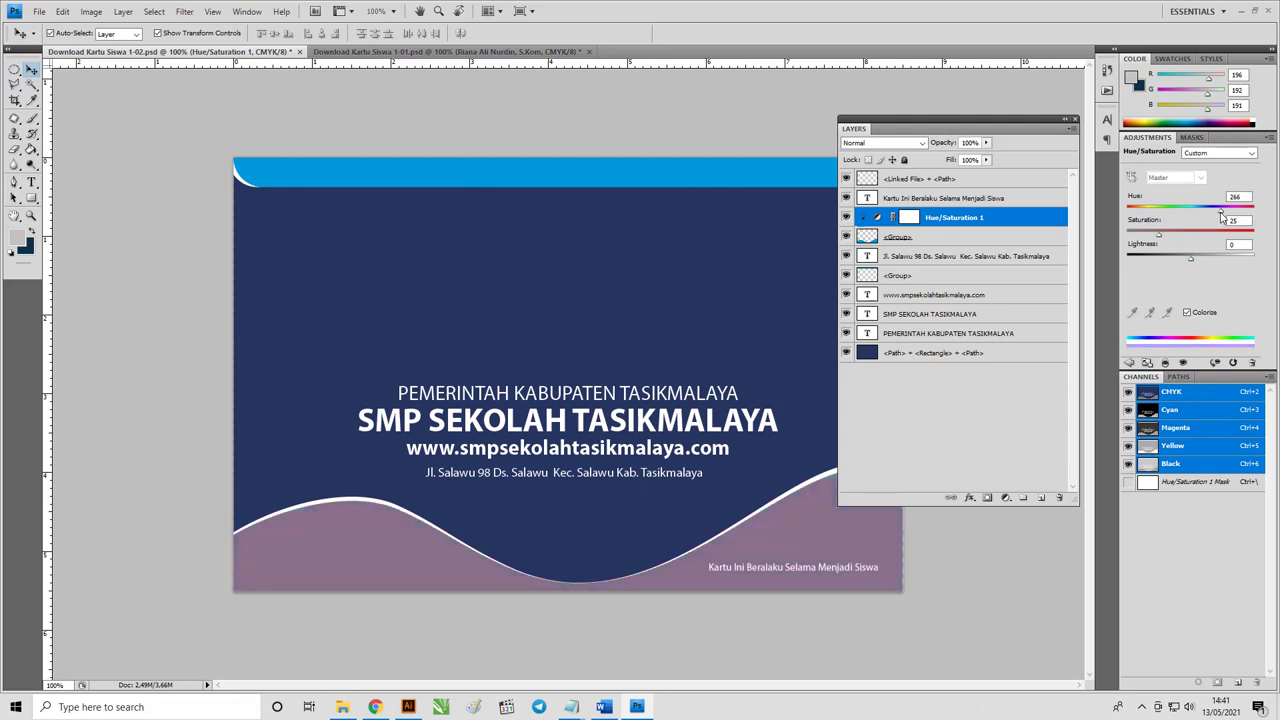
{"action": "left_click_drag", "start_coordinate": [1226, 217], "coordinate": [1201, 217]}
{"action": "left_click_drag", "start_coordinate": [1160, 237], "coordinate": [1257, 240]}
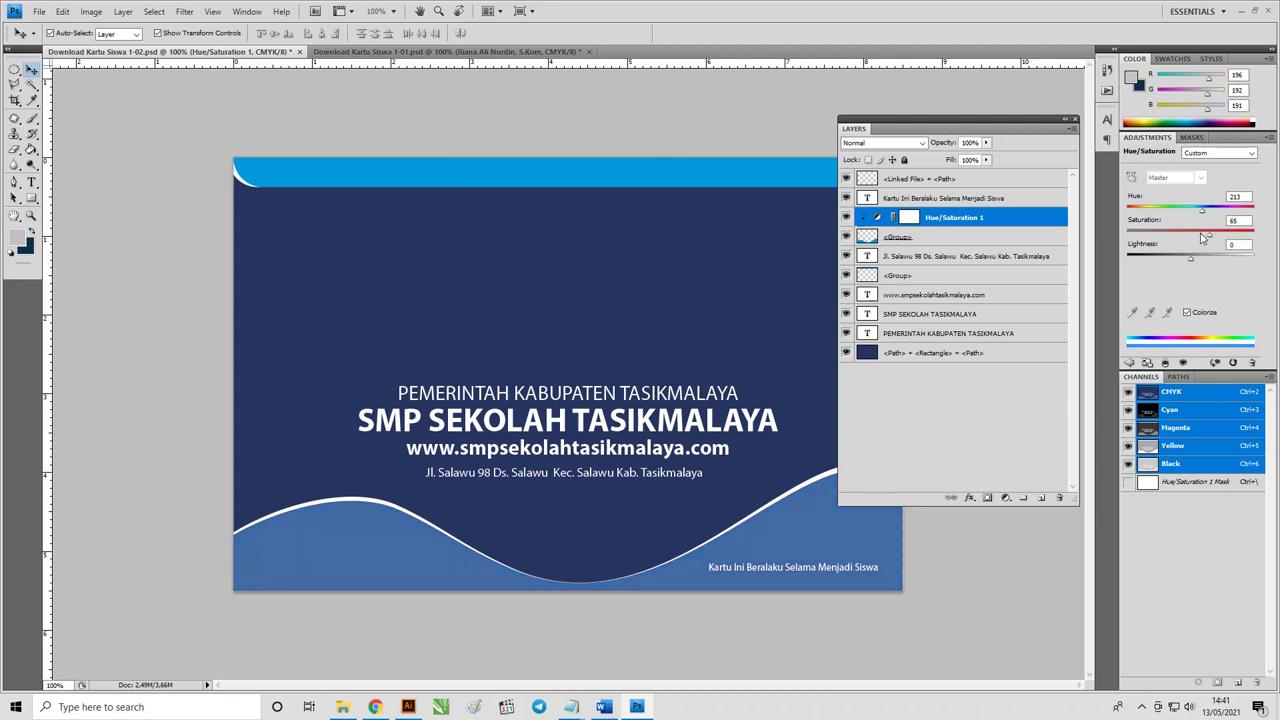
{"action": "left_click_drag", "start_coordinate": [1257, 240], "coordinate": [1181, 254]}
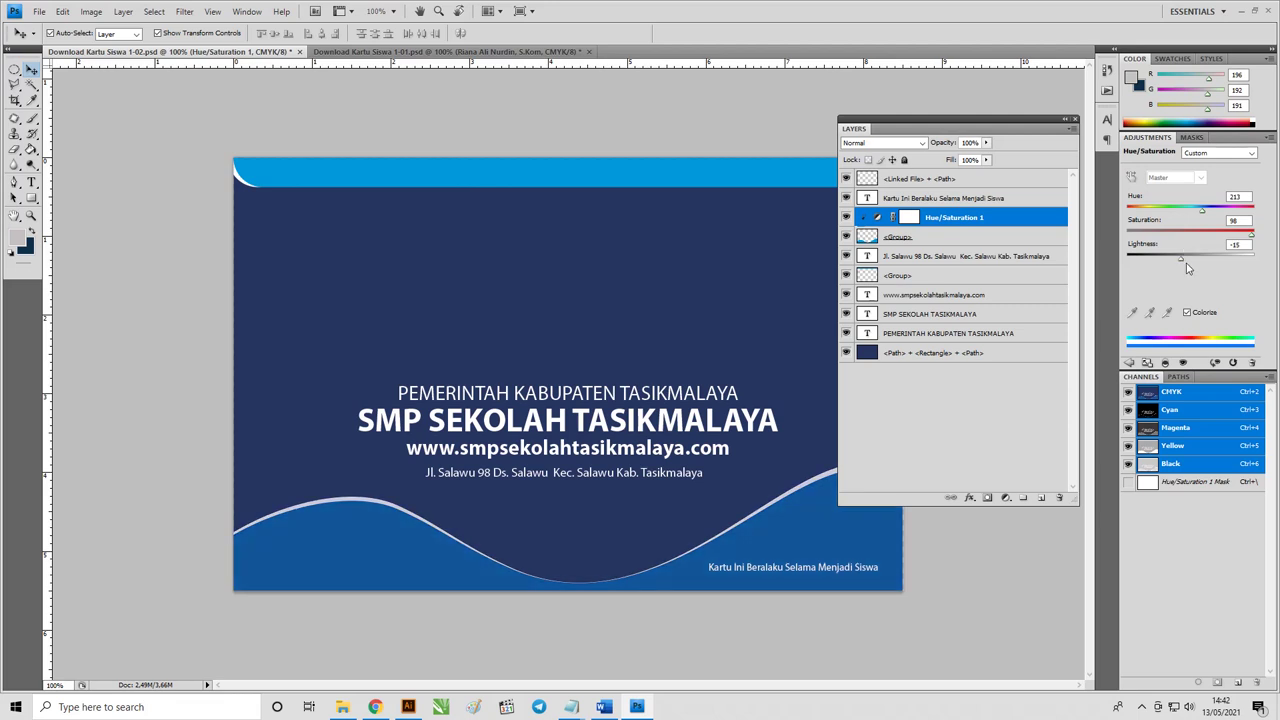
{"action": "left_click_drag", "start_coordinate": [1181, 256], "coordinate": [1262, 238]}
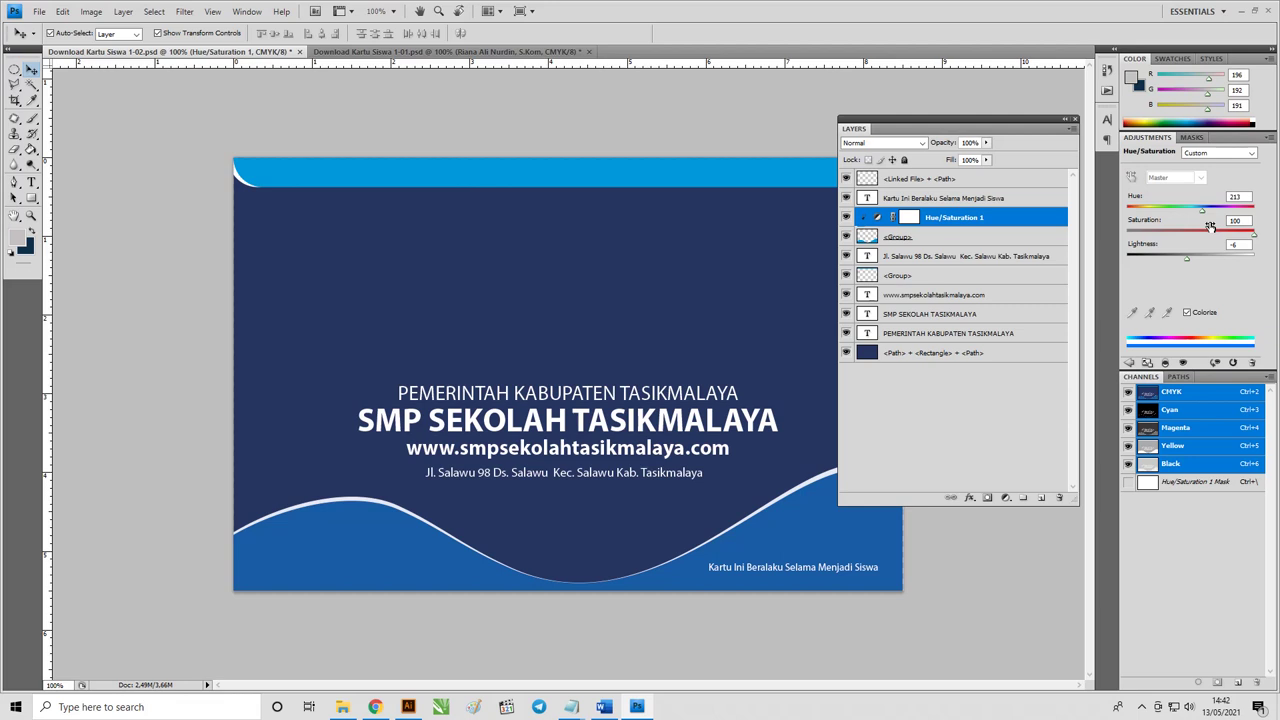
{"action": "mouse_move", "coordinate": [1203, 208]}
{"action": "left_mouse_down"}
{"action": "mouse_move", "coordinate": [1150, 213]}
{"action": "mouse_move", "coordinate": [1181, 218]}
{"action": "left_mouse_up"}
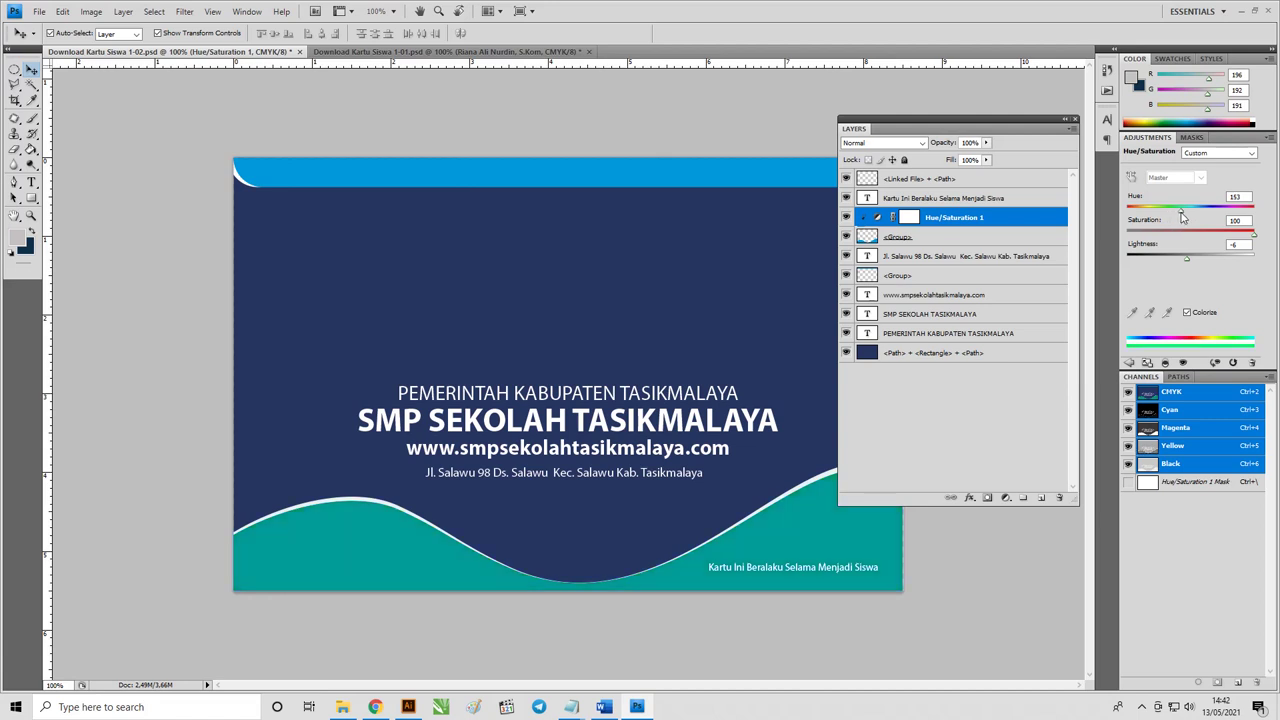
{"action": "left_click_drag", "start_coordinate": [1039, 118], "coordinate": [985, 167]}
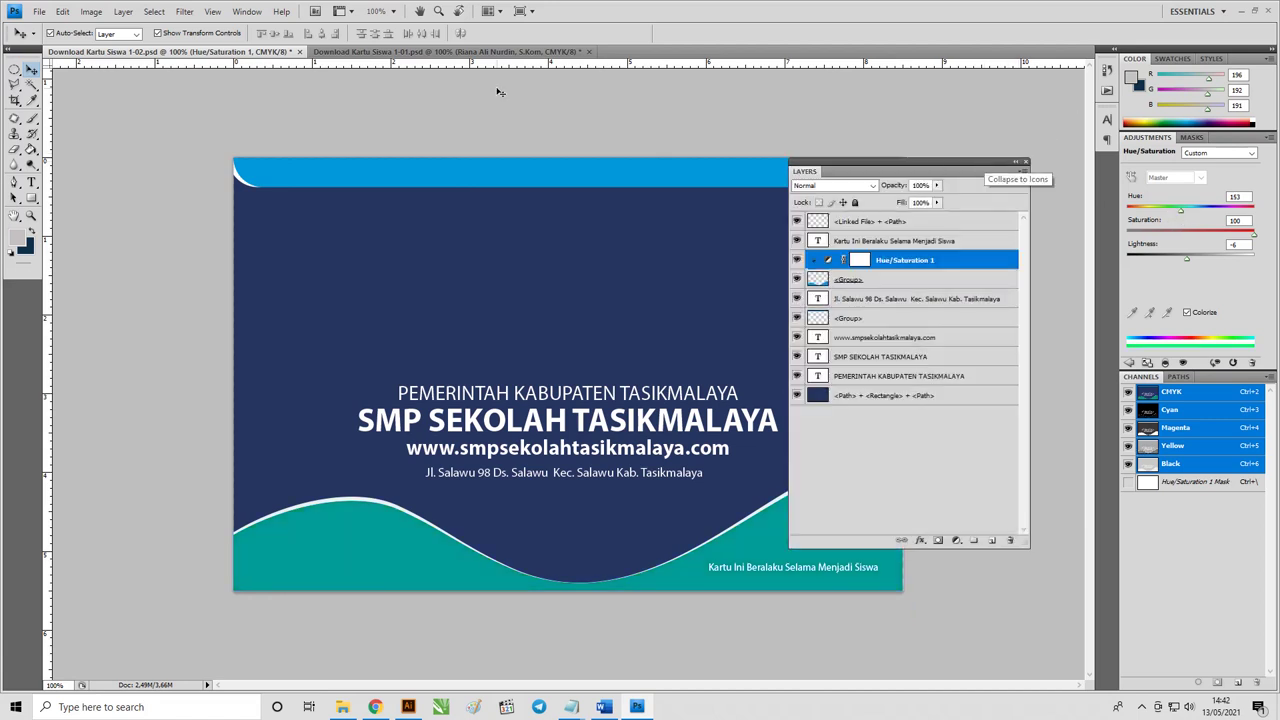
Open Download Kartu Siswa 5 Photoshop (1) and (2) in Photoshop from File Explorer.
{"action": "left_click", "coordinate": [342, 707]}
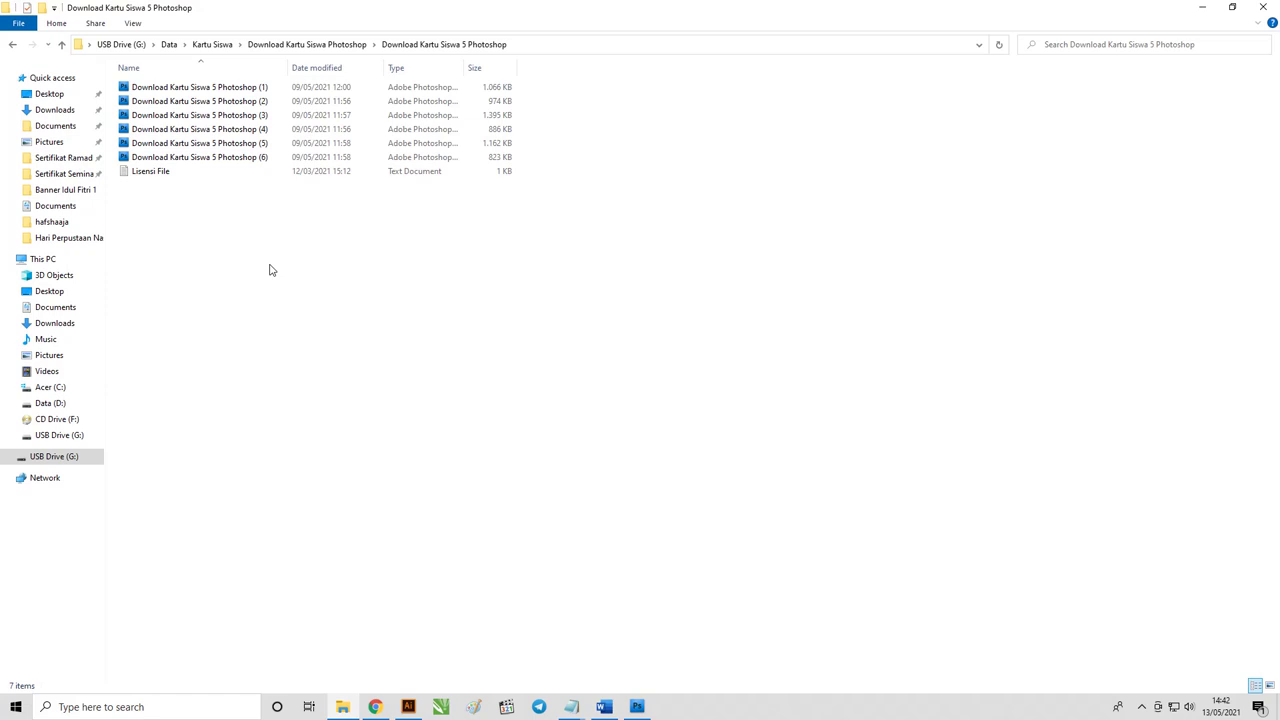
{"action": "left_click", "coordinate": [230, 88]}
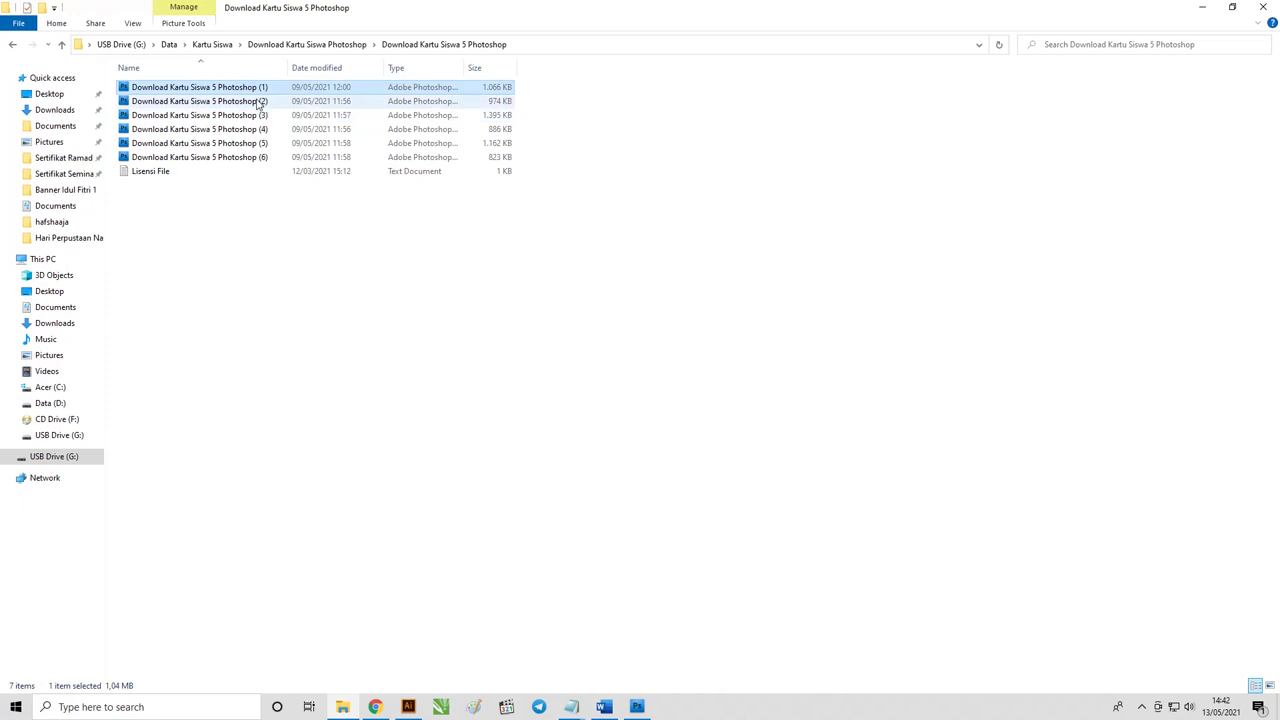
{"action": "left_click", "coordinate": [258, 103], "text": "ctrl"}
{"action": "right_click", "coordinate": [258, 103]}
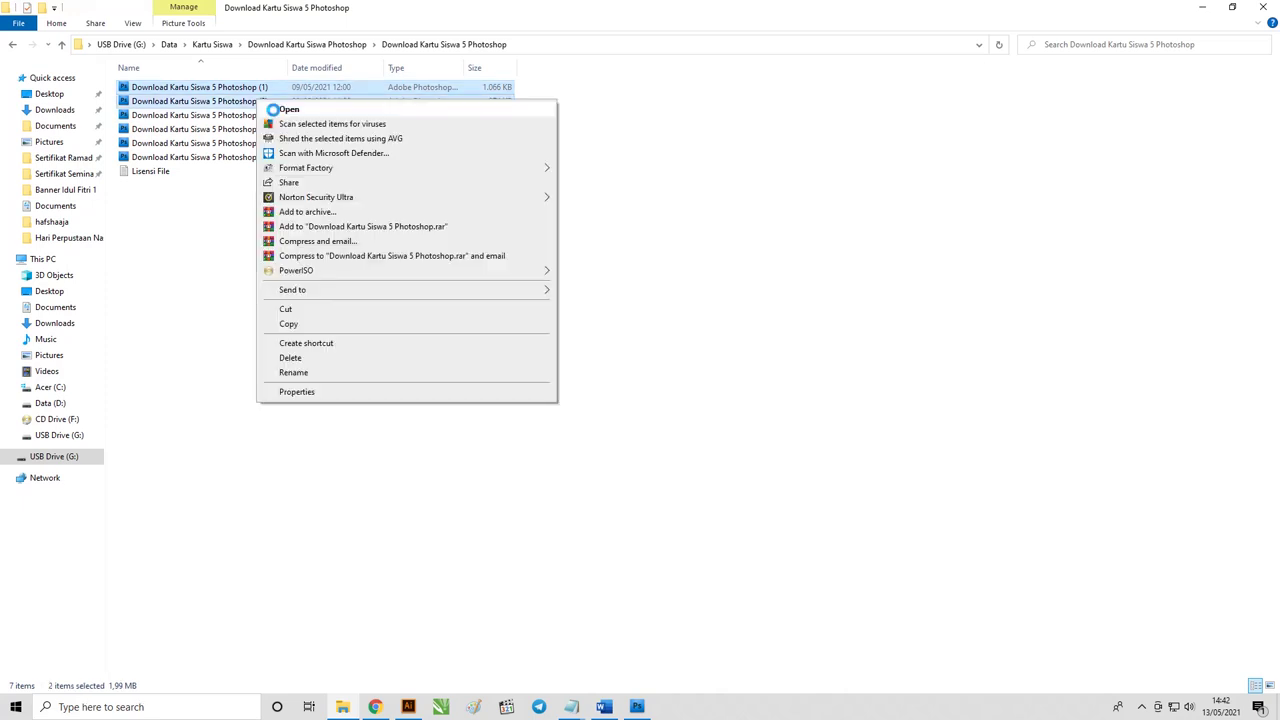
{"action": "left_click", "coordinate": [284, 109]}
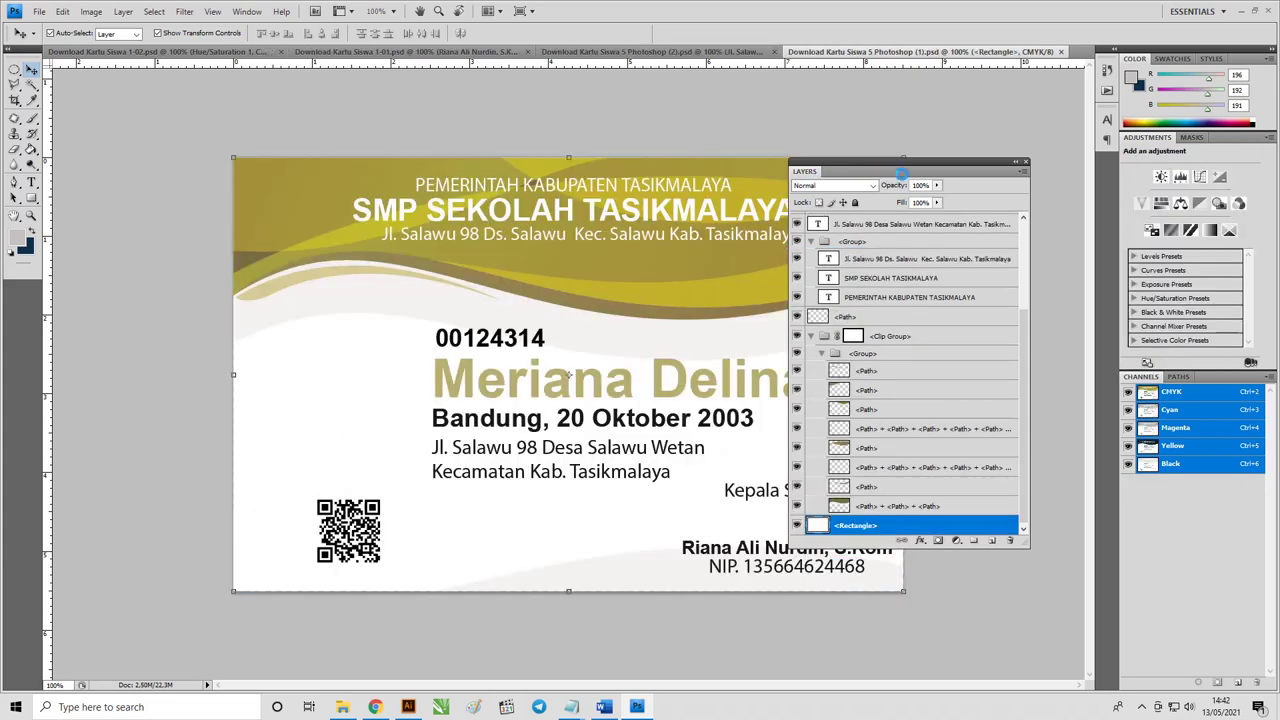
Redock the Layers panel, view the (2) blue card back, then return to the (1) yellow card.
{"action": "left_click_drag", "start_coordinate": [991, 174], "coordinate": [1223, 372]}
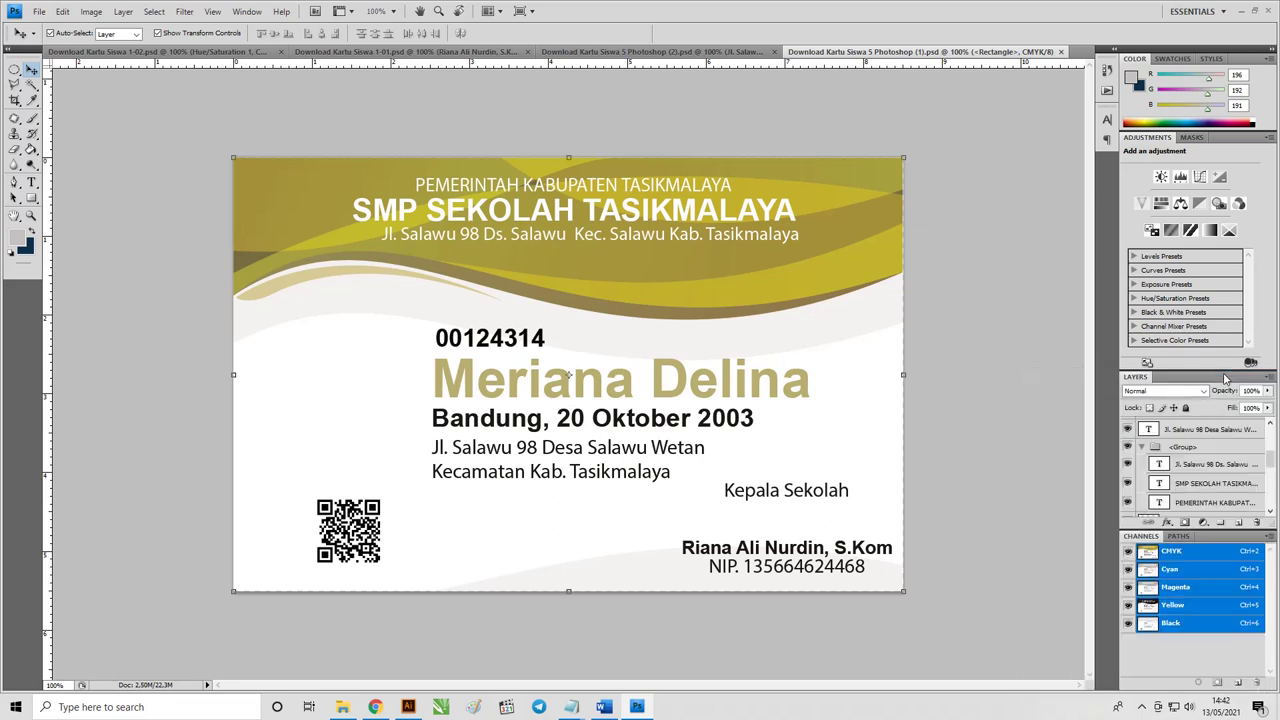
{"action": "left_click", "coordinate": [683, 52]}
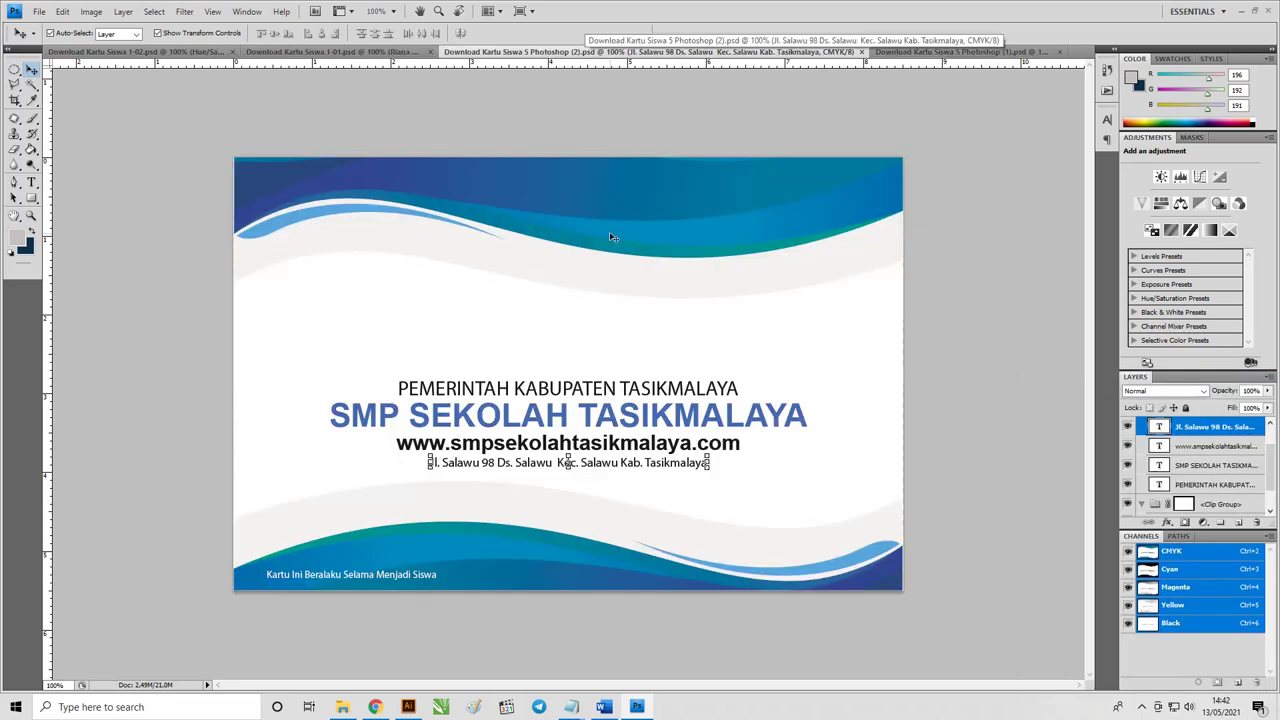
{"action": "left_click", "coordinate": [876, 52]}
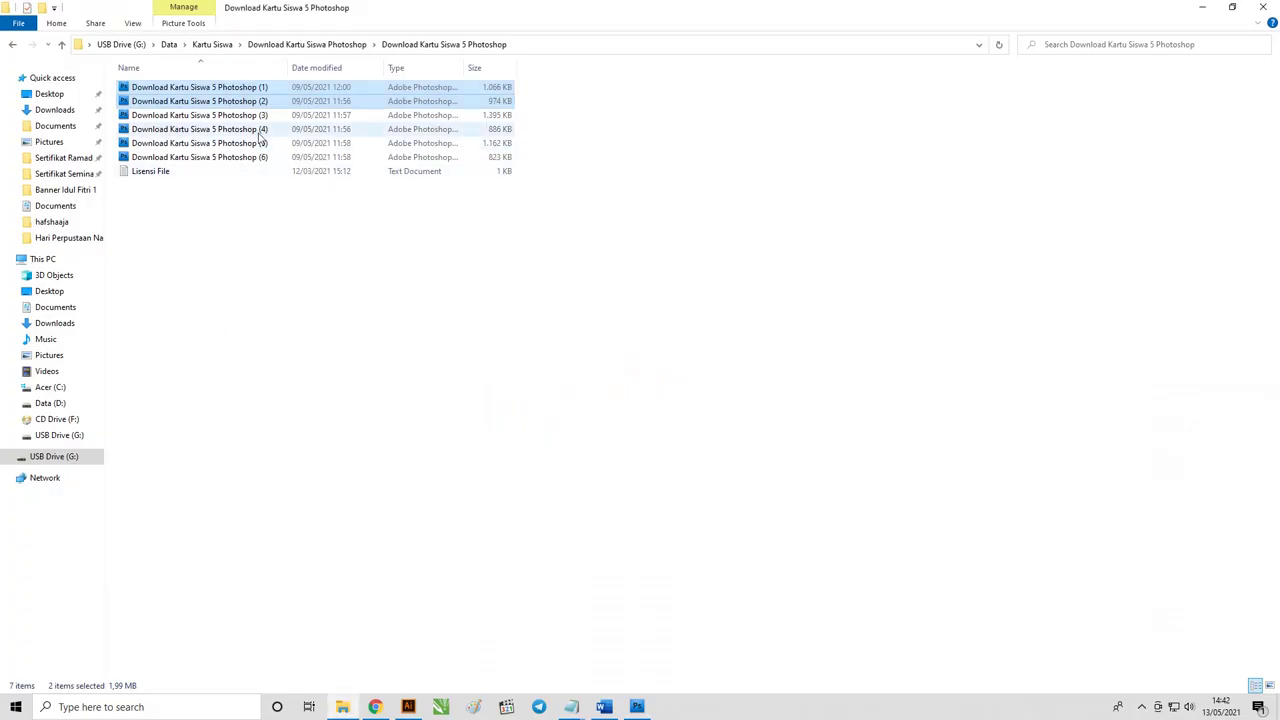
Open the Kartu Siswa 5 templates (3) through (6) together in Photoshop from File Explorer.
{"action": "left_click", "coordinate": [252, 157], "text": "shift"}
{"action": "right_click", "coordinate": [252, 162]}
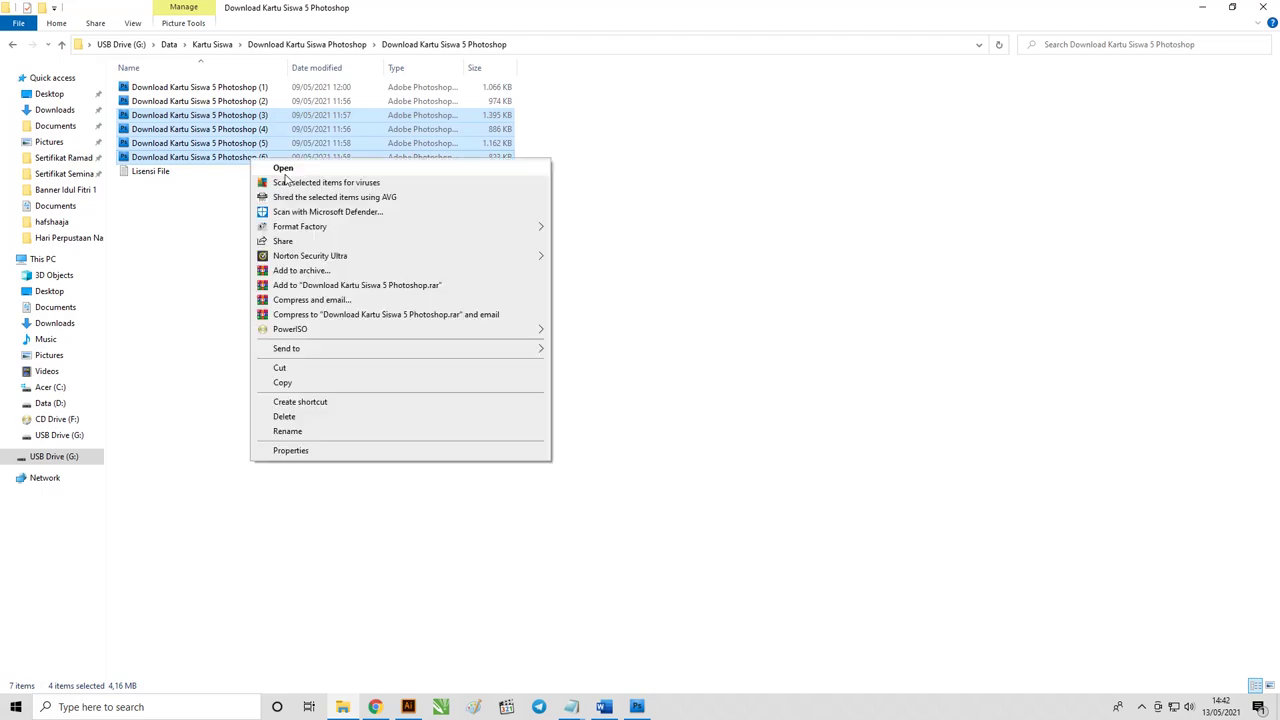
{"action": "left_click", "coordinate": [284, 172]}
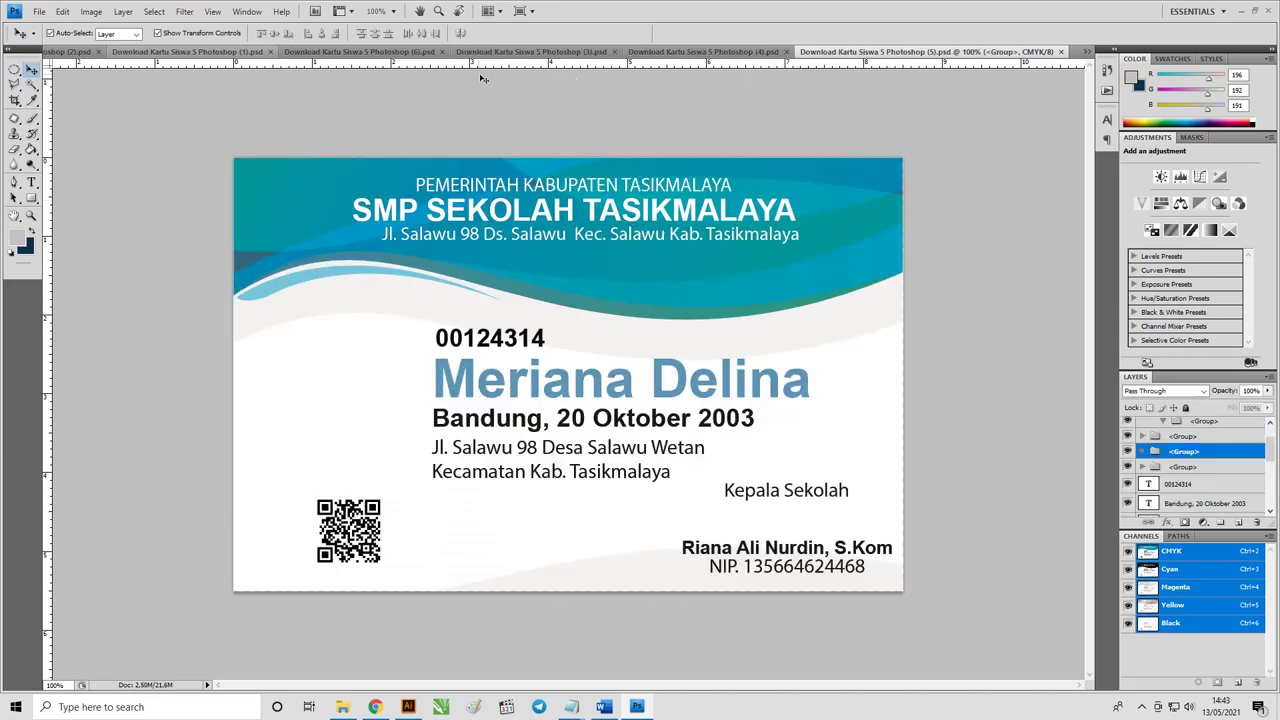
Compare documents (4) and (5), settling on the blue card back (4) with the www text layer selected.
{"action": "left_click", "coordinate": [705, 52]}
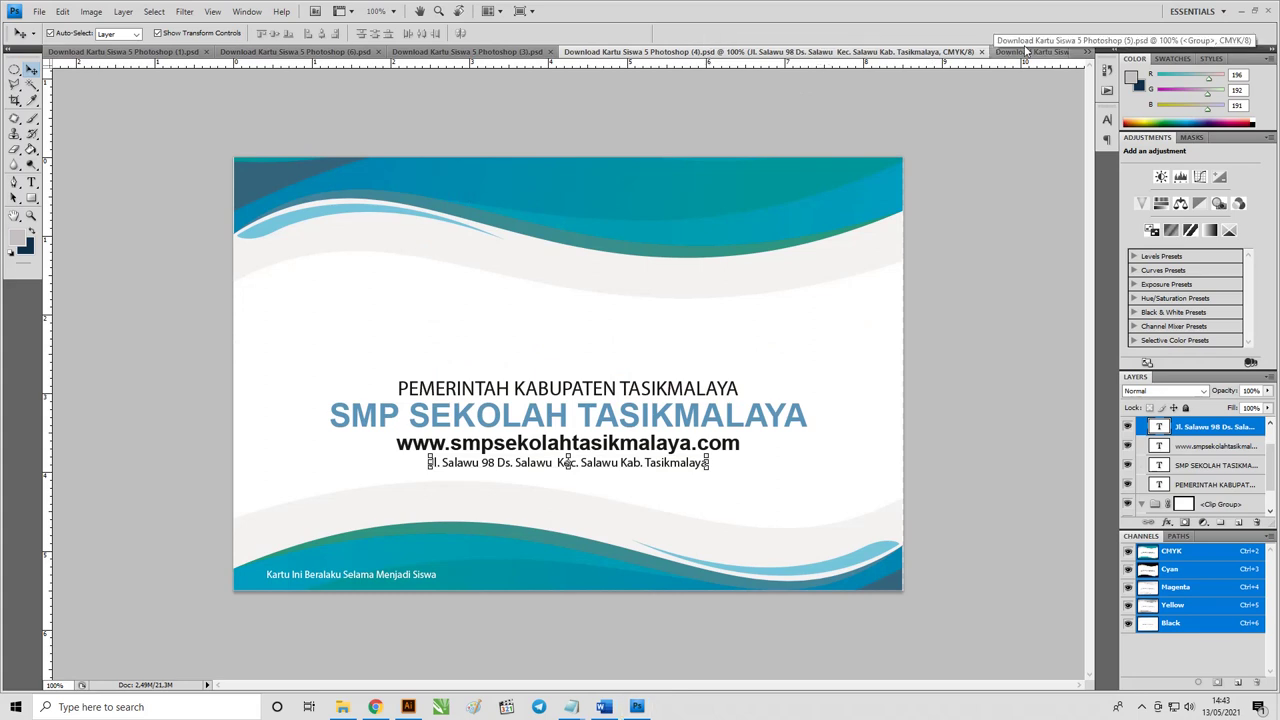
{"action": "left_click", "coordinate": [1025, 54]}
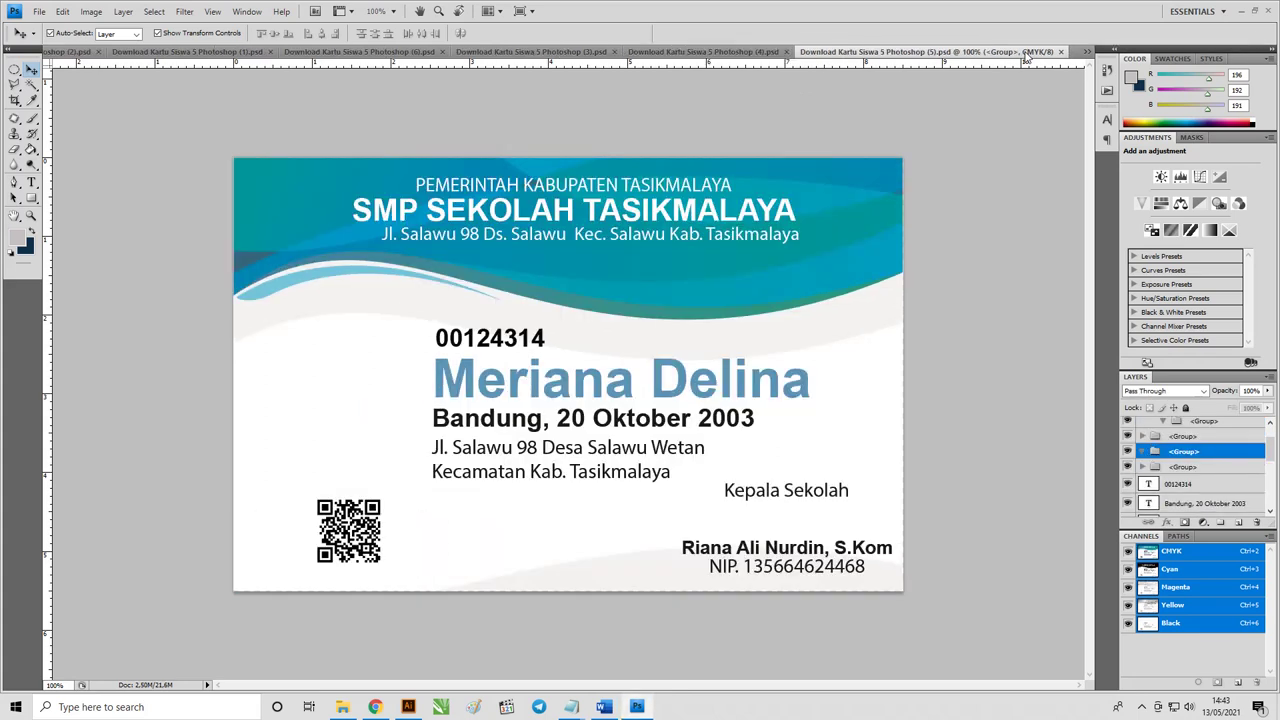
{"action": "left_click", "coordinate": [737, 54]}
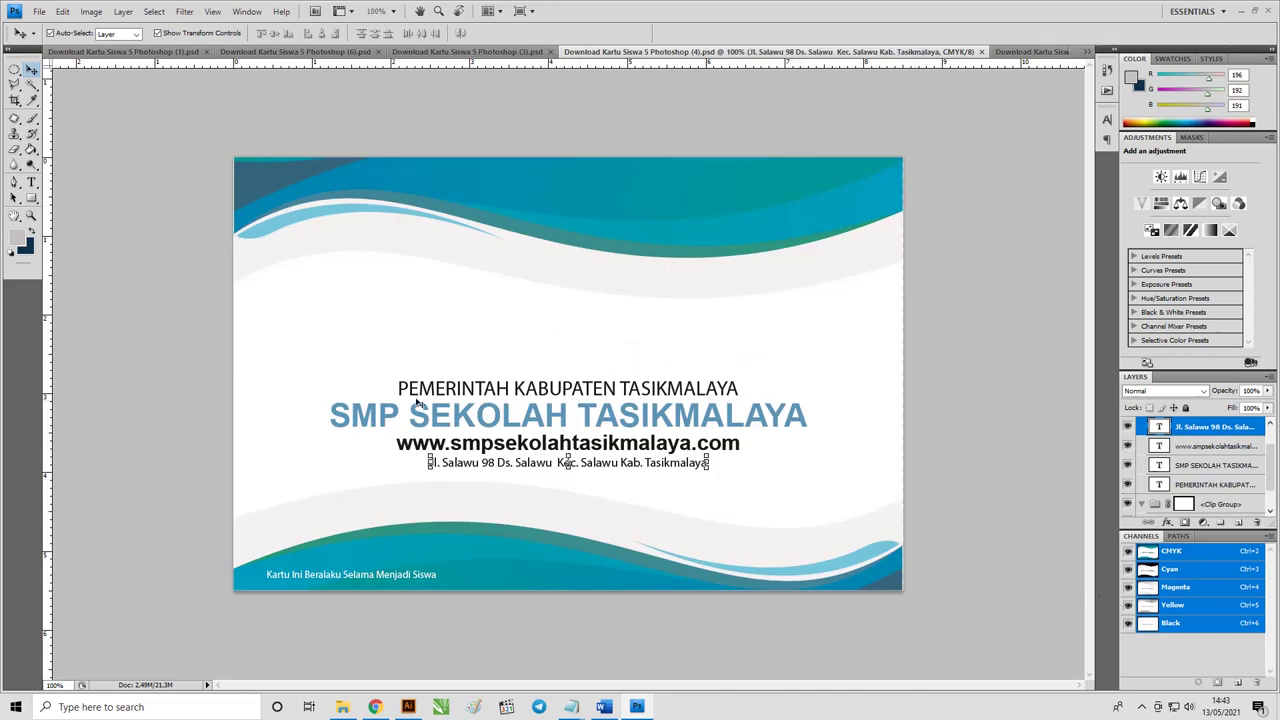
{"action": "left_click", "coordinate": [1177, 450]}
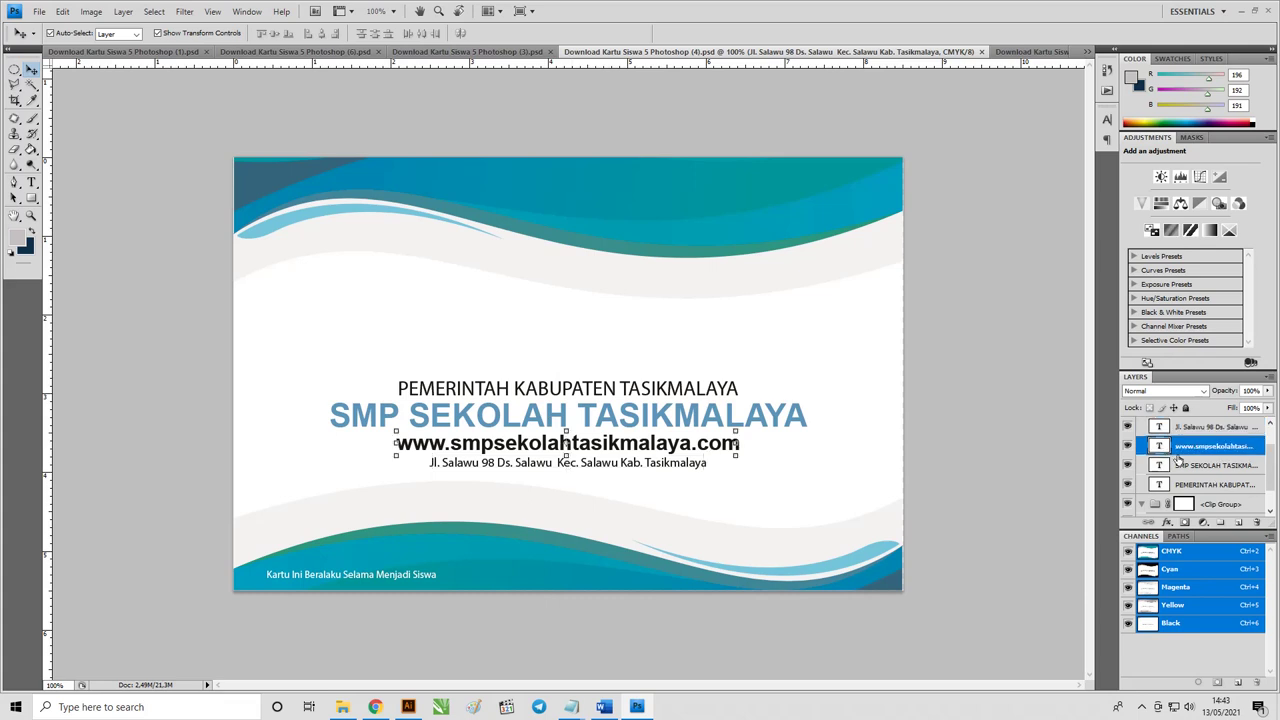
{"action": "scroll", "coordinate": [1214, 461], "scroll_direction": "up", "scroll_amount": 2}
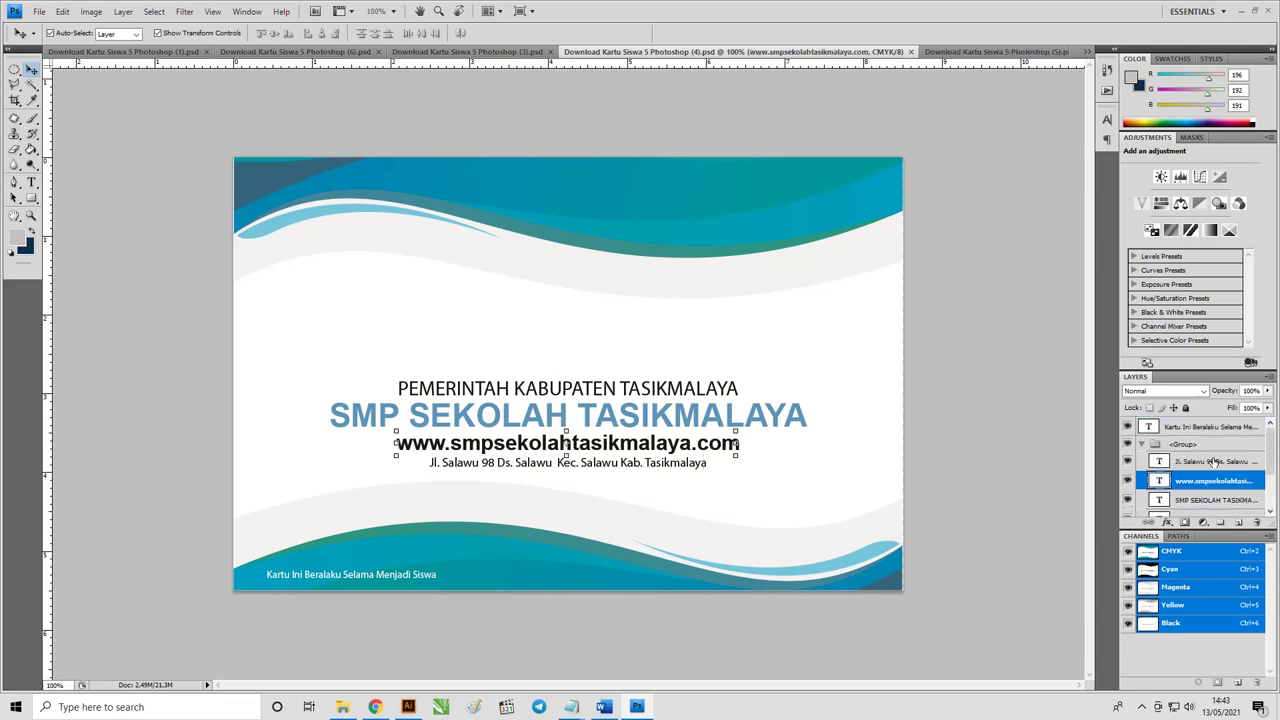
Float the Layers panel and expand the Clip Group sub-groups to select the bottom wave path.
{"action": "left_click_drag", "start_coordinate": [1135, 376], "coordinate": [878, 253]}
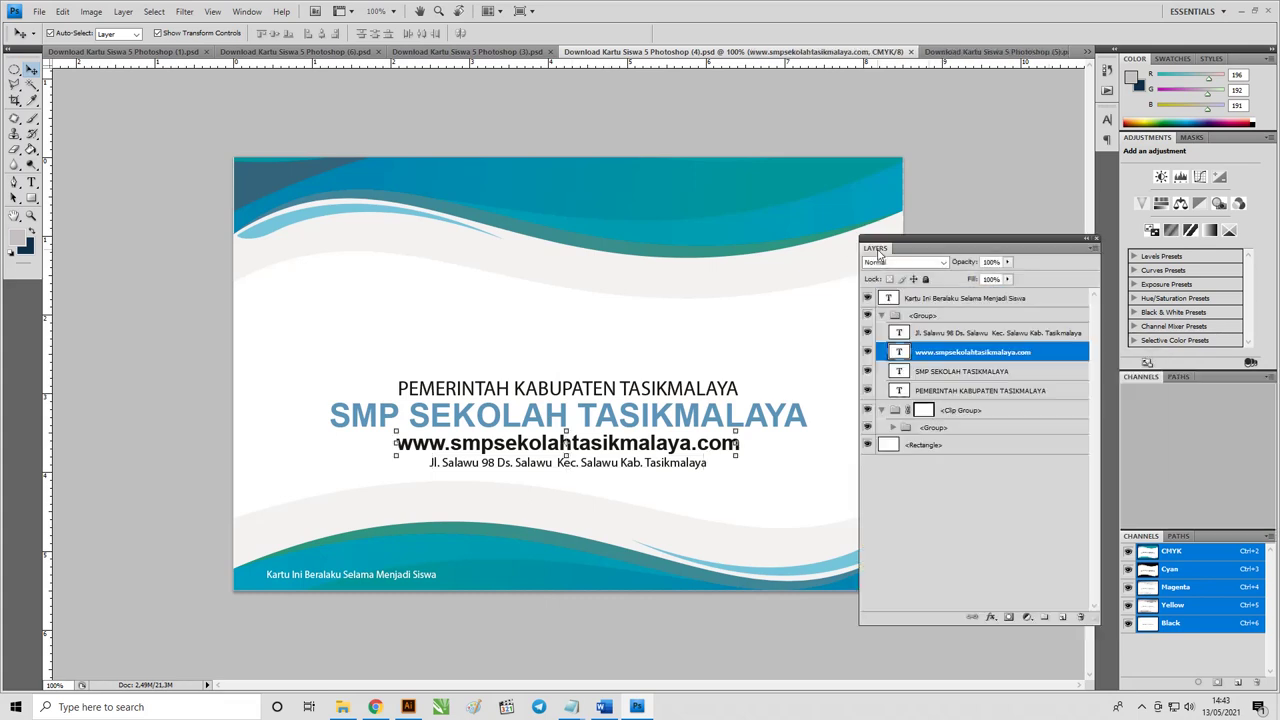
{"action": "left_click", "coordinate": [881, 315]}
{"action": "left_click", "coordinate": [892, 350]}
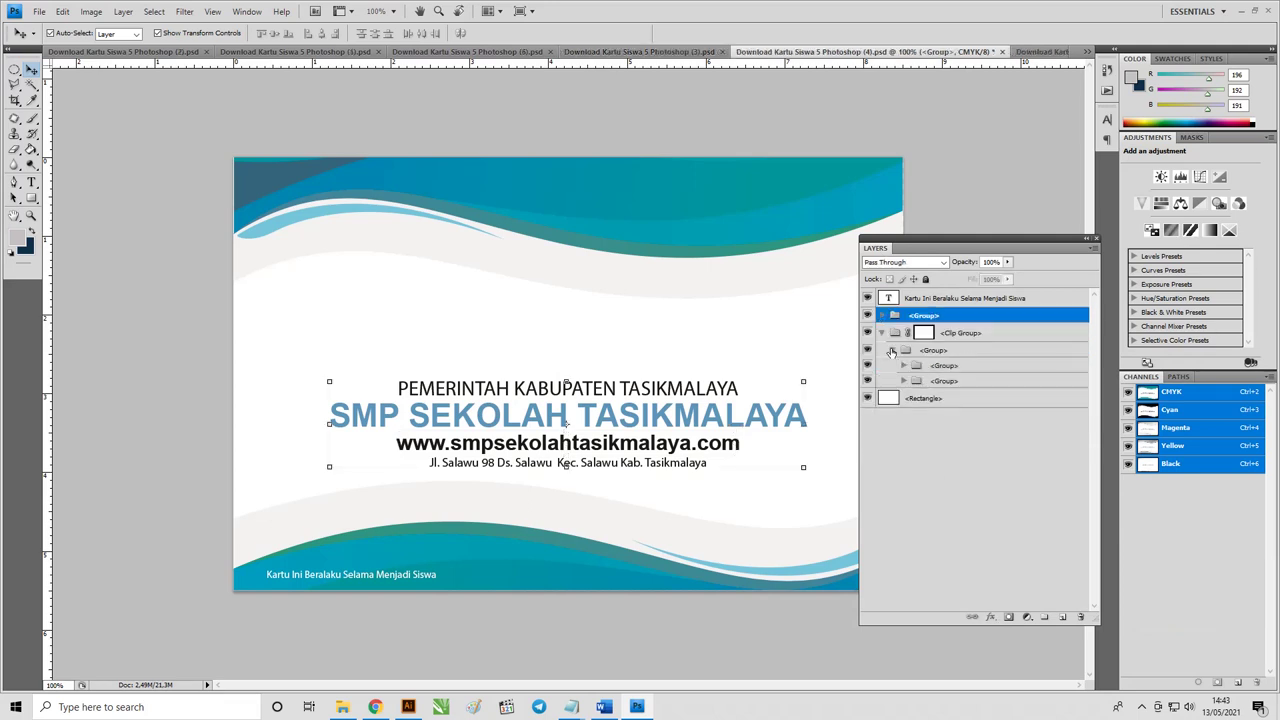
{"action": "left_click", "coordinate": [904, 366]}
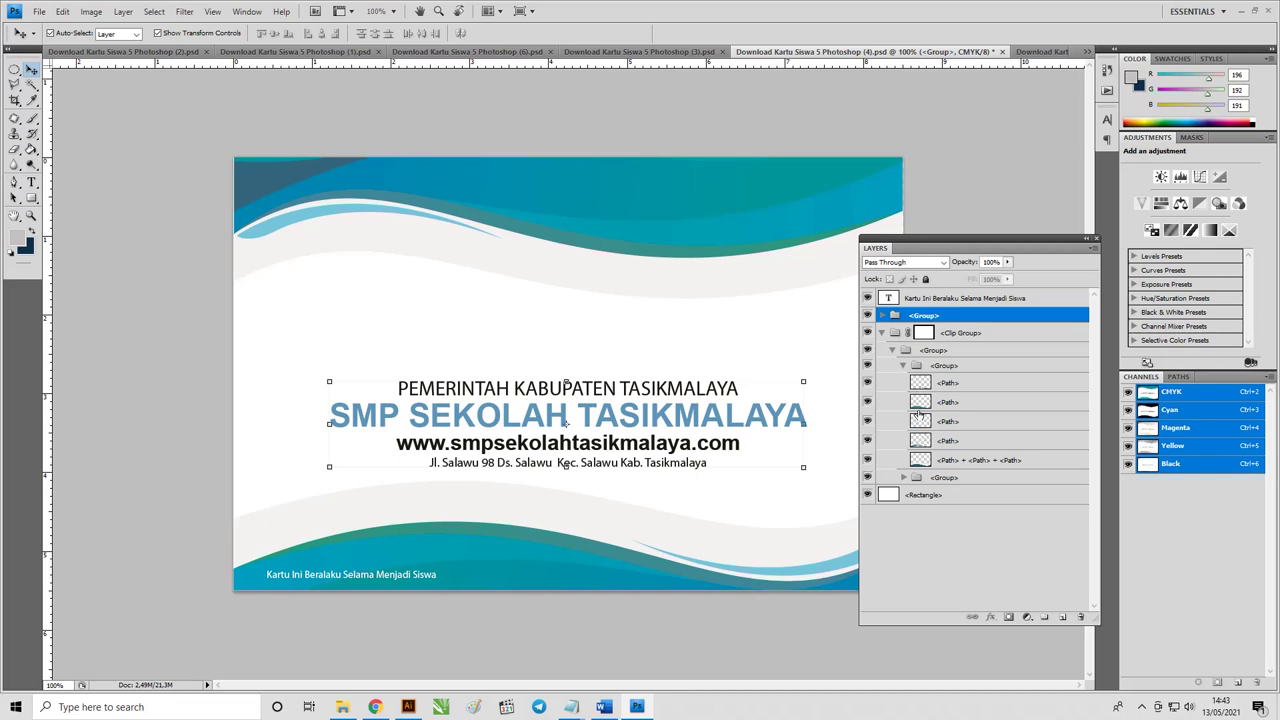
{"action": "left_click", "coordinate": [920, 403]}
Check the wave path's Blending Options without changes, then bring up the adjustment layer types.
{"action": "double_click", "coordinate": [920, 403]}
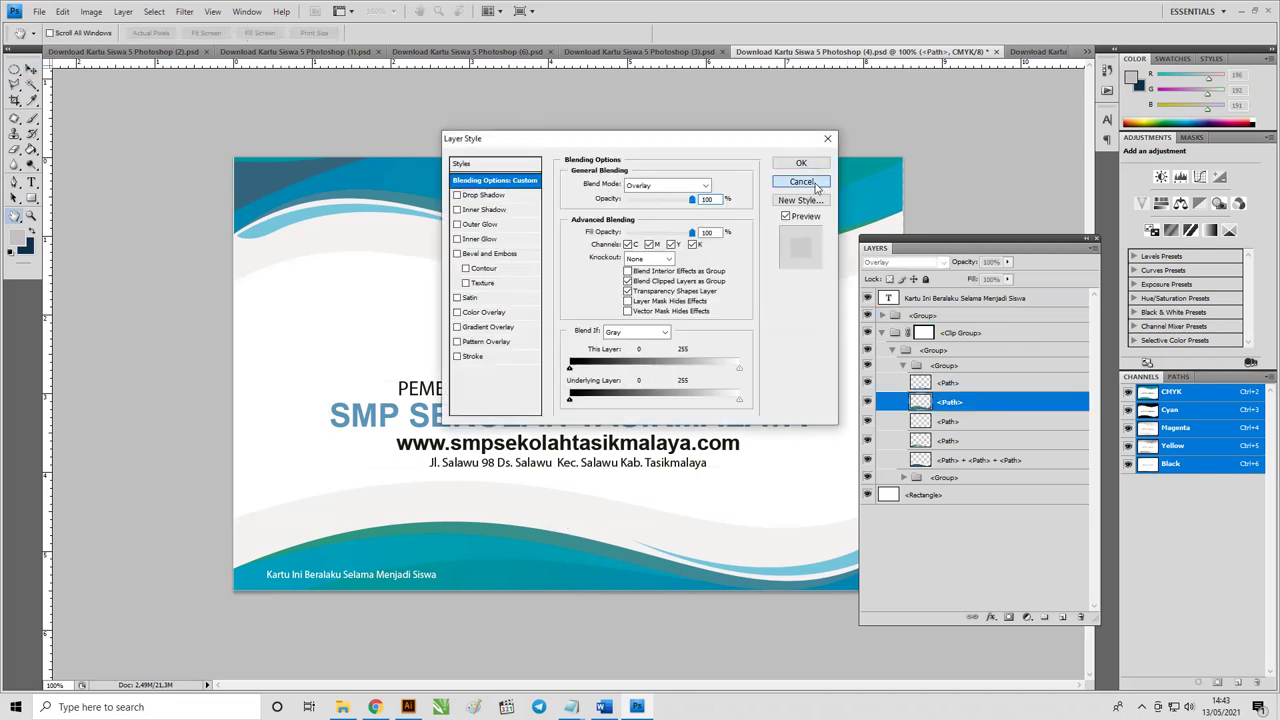
{"action": "left_click", "coordinate": [814, 182]}
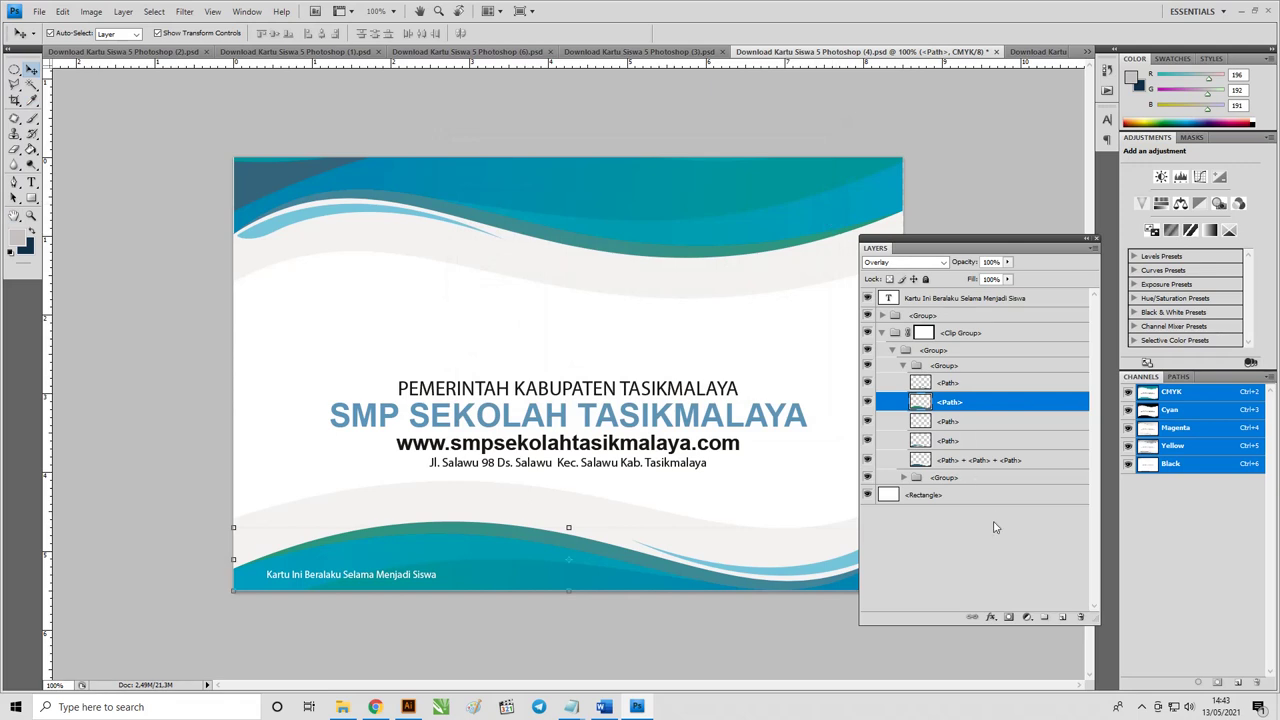
{"action": "left_click", "coordinate": [1027, 618]}
Clip a Hue/Saturation adjustment to the card back's wave with Hue +51, then view card (5).
{"action": "left_click", "coordinate": [1048, 471]}
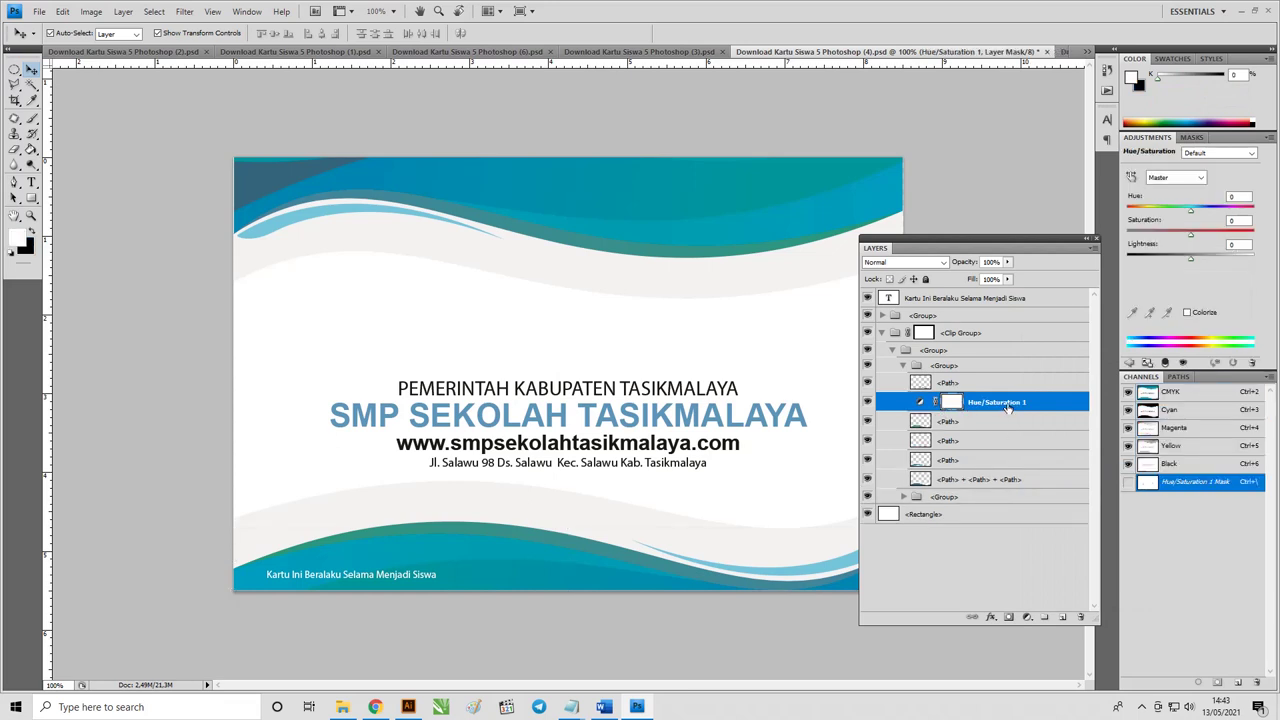
{"action": "right_click", "coordinate": [1007, 408]}
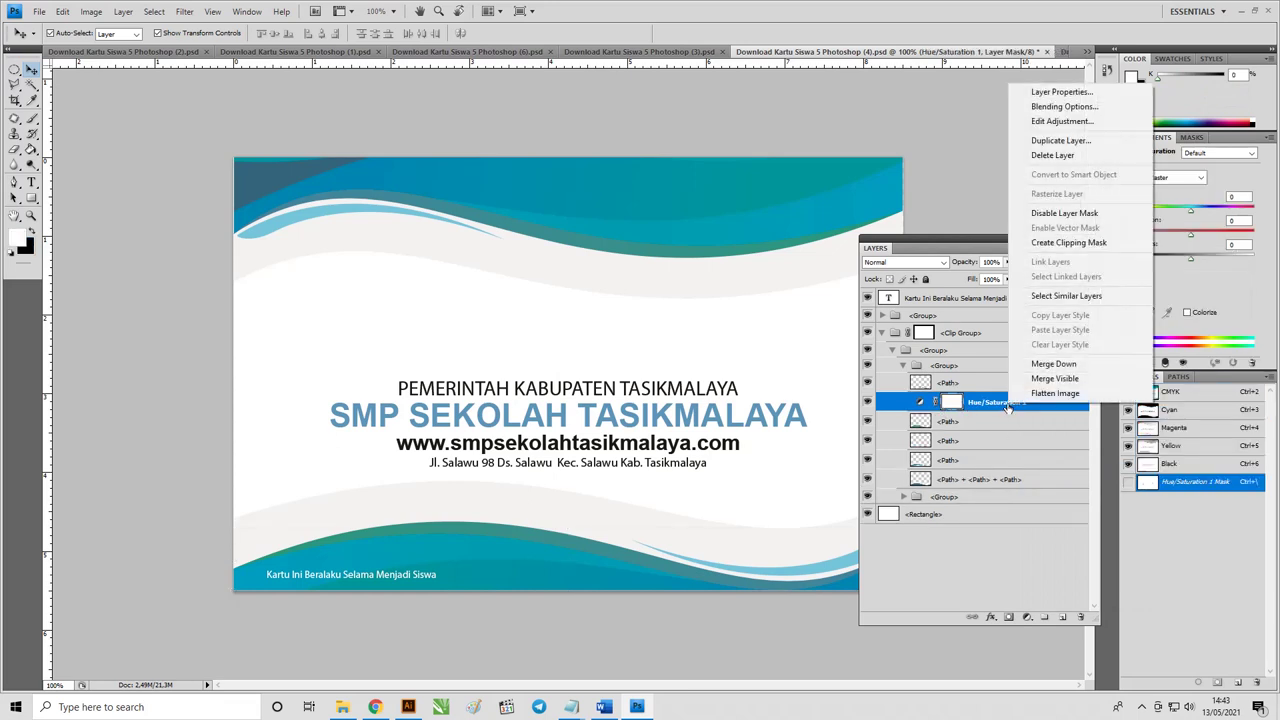
{"action": "left_click", "coordinate": [1056, 247]}
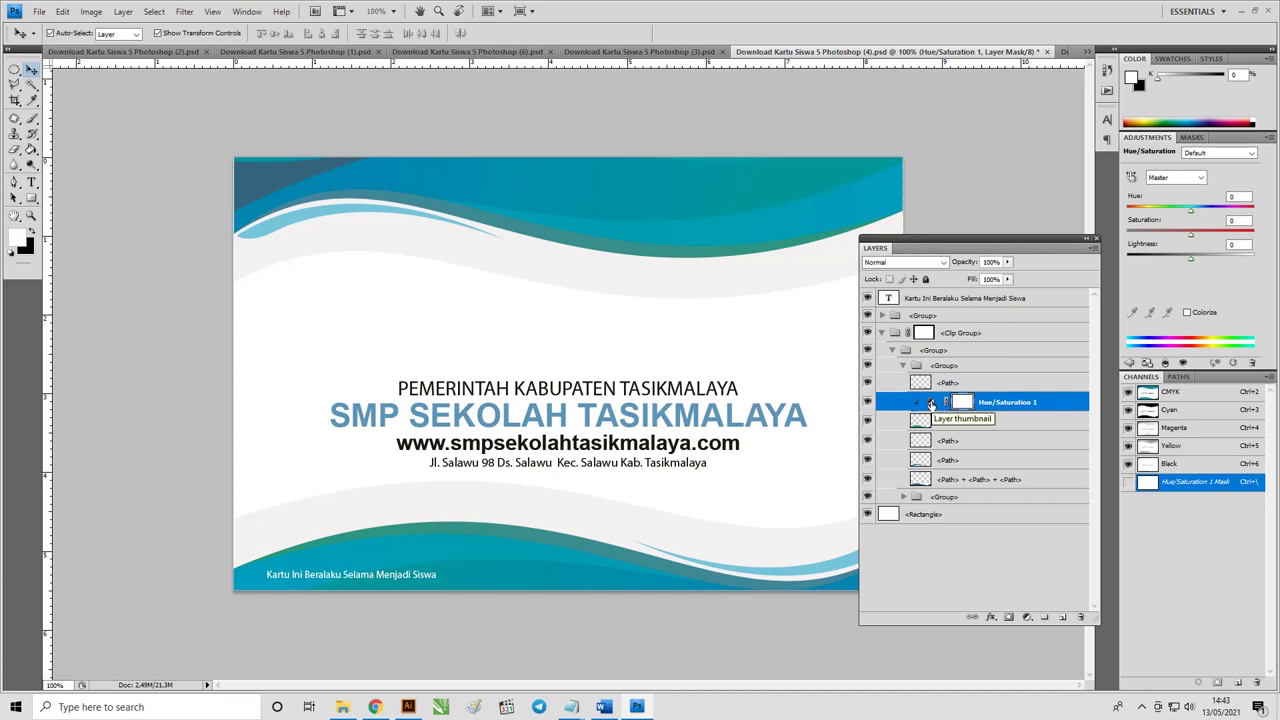
{"action": "left_click", "coordinate": [931, 402]}
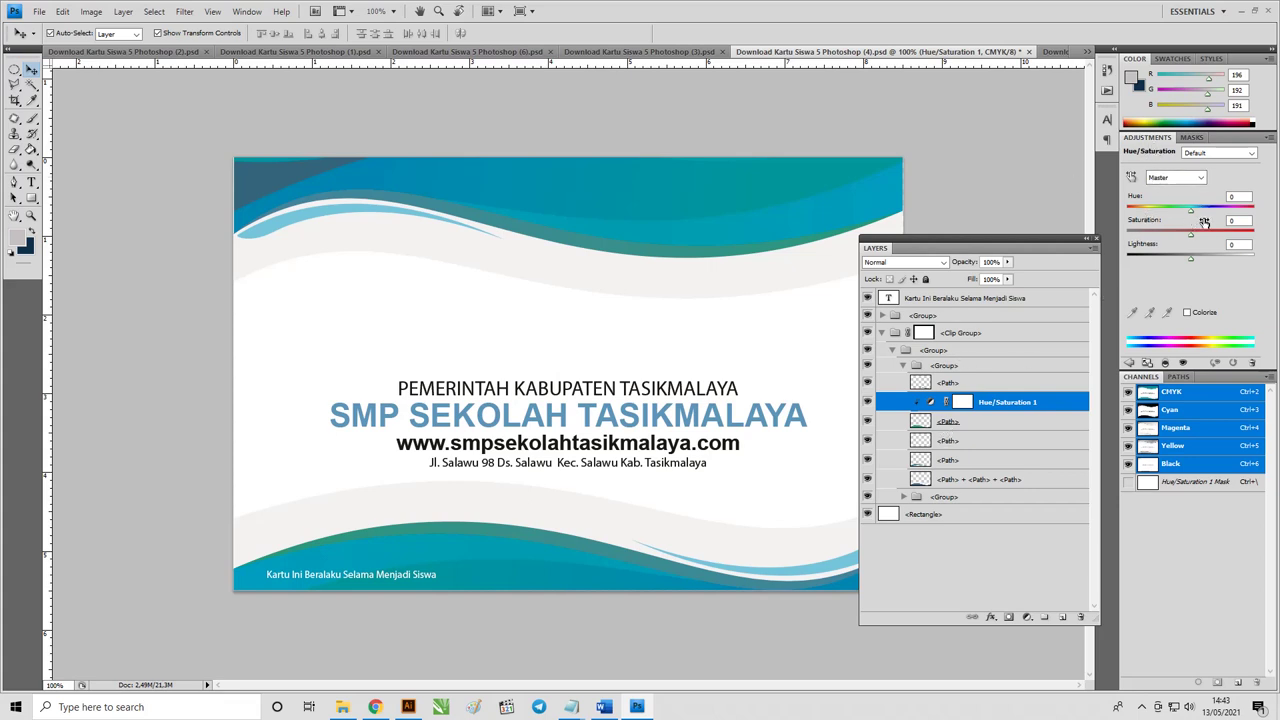
{"action": "mouse_move", "coordinate": [1196, 212]}
{"action": "left_mouse_down"}
{"action": "mouse_move", "coordinate": [1240, 209]}
{"action": "mouse_move", "coordinate": [1220, 210]}
{"action": "left_mouse_up"}
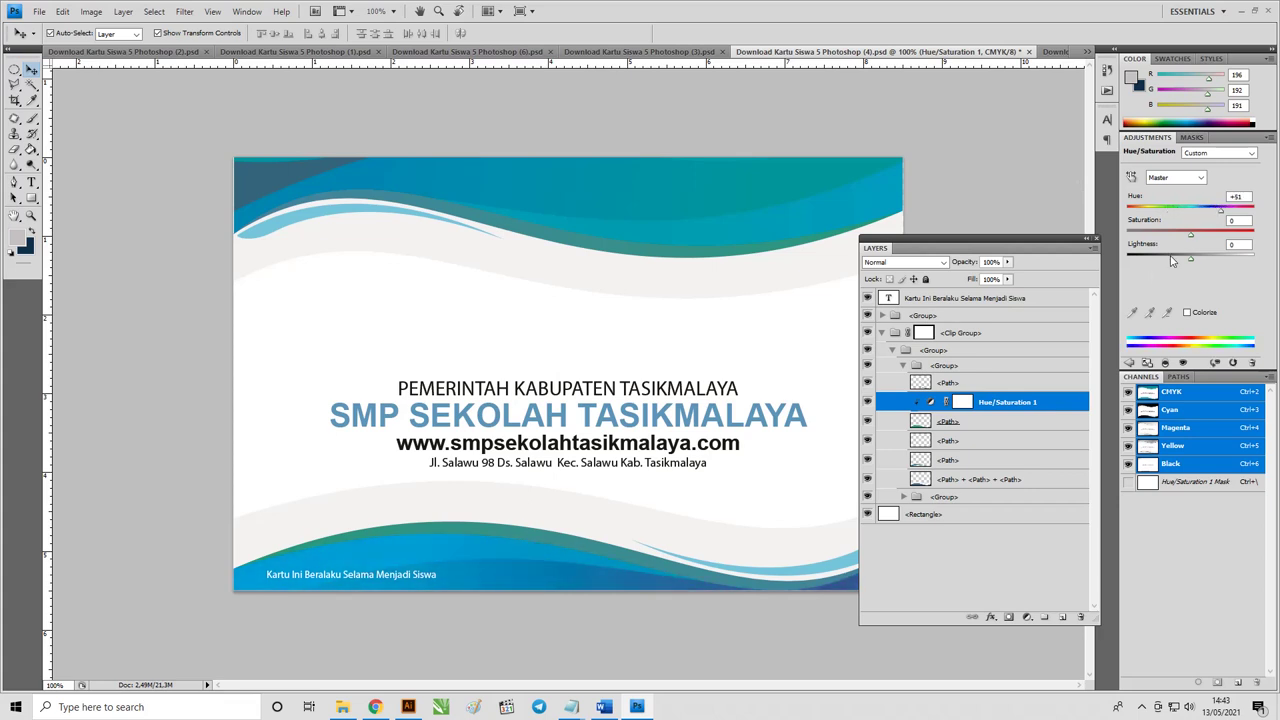
{"action": "left_click", "coordinate": [1045, 52]}
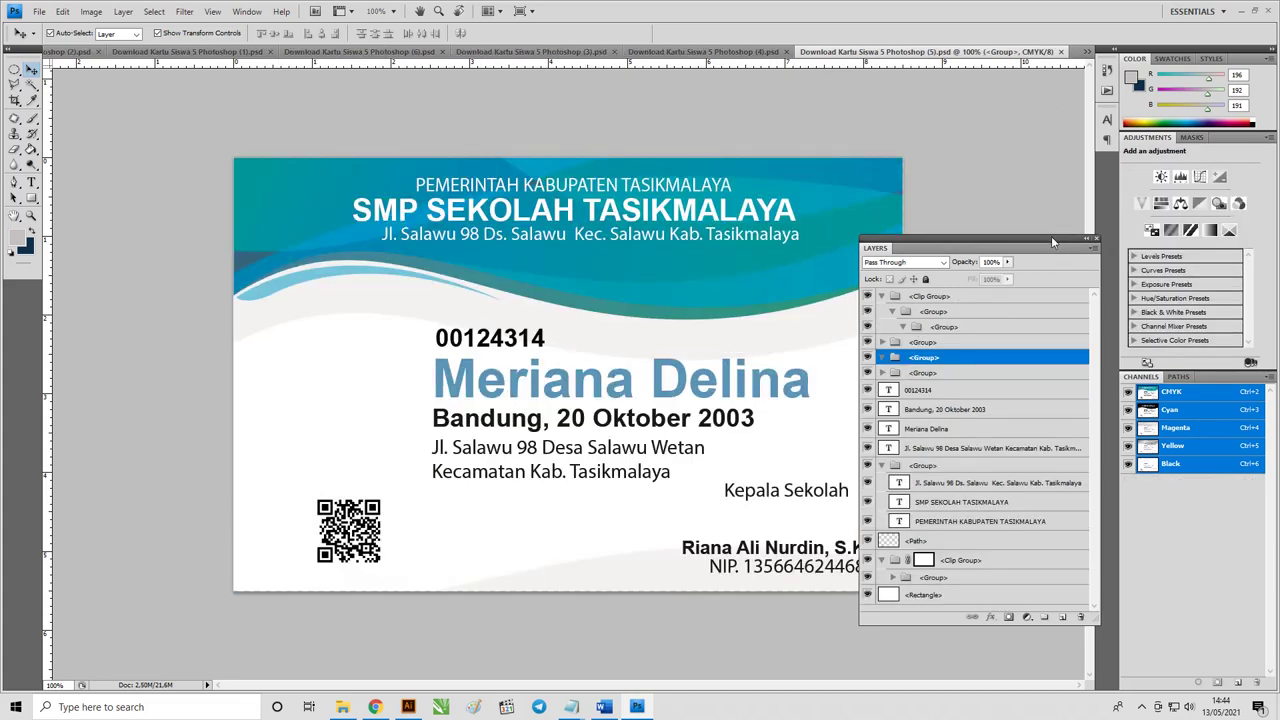
Dock the Layers panel, select the QR rectangle layer, review cards (4) and (3), and return to File Explorer.
{"action": "mouse_move", "coordinate": [1051, 238]}
{"action": "left_mouse_down"}
{"action": "mouse_move", "coordinate": [1100, 170]}
{"action": "mouse_move", "coordinate": [1087, 157]}
{"action": "left_mouse_up"}
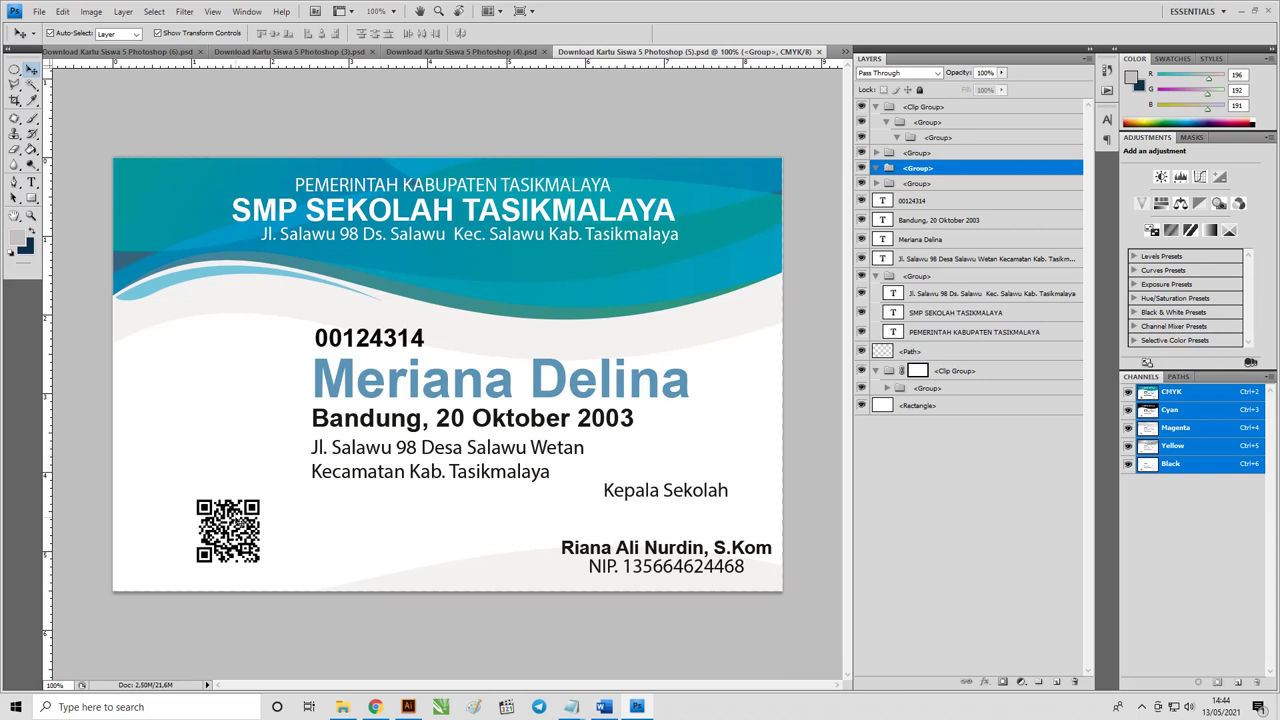
{"action": "left_click", "coordinate": [228, 530]}
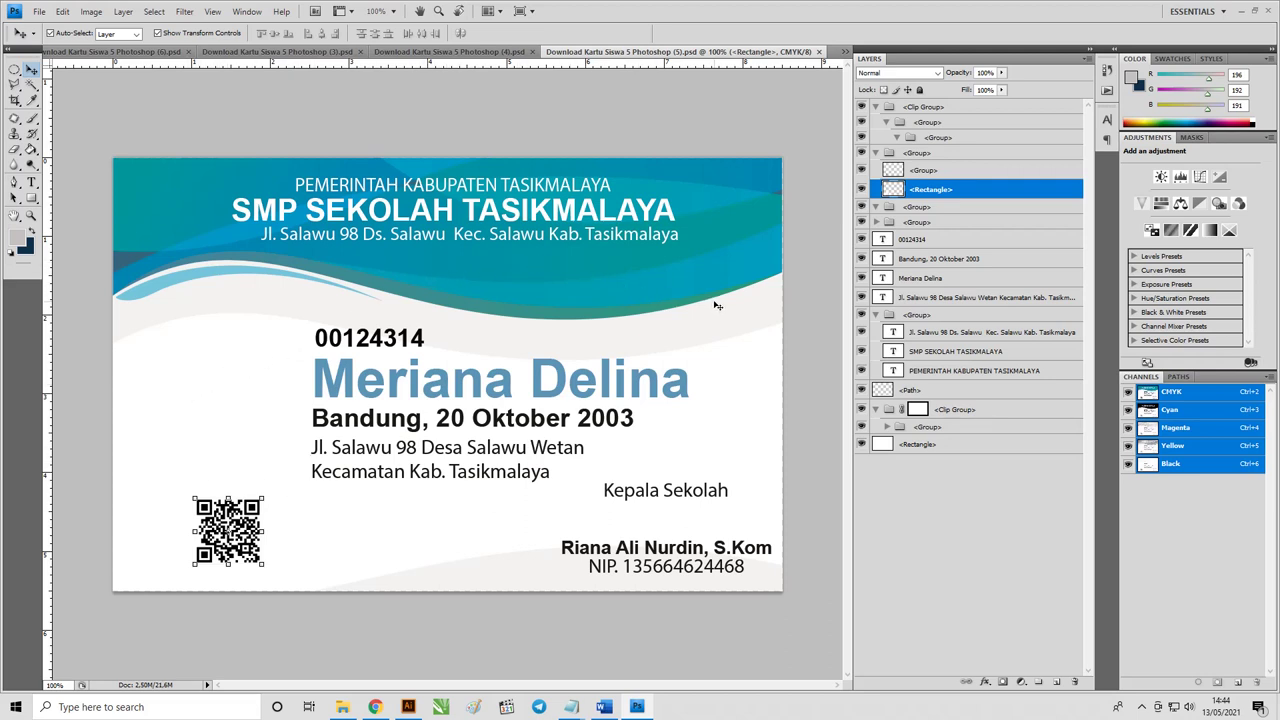
{"action": "left_click", "coordinate": [470, 52]}
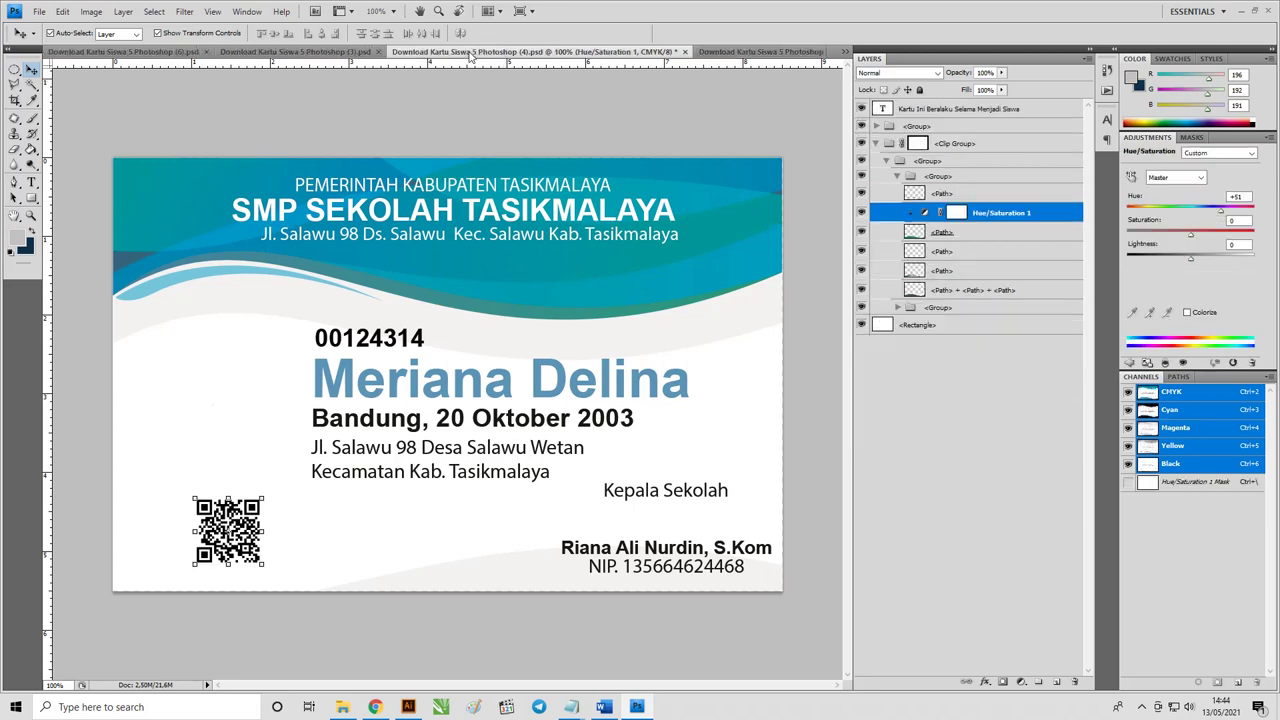
{"action": "left_click", "coordinate": [335, 52]}
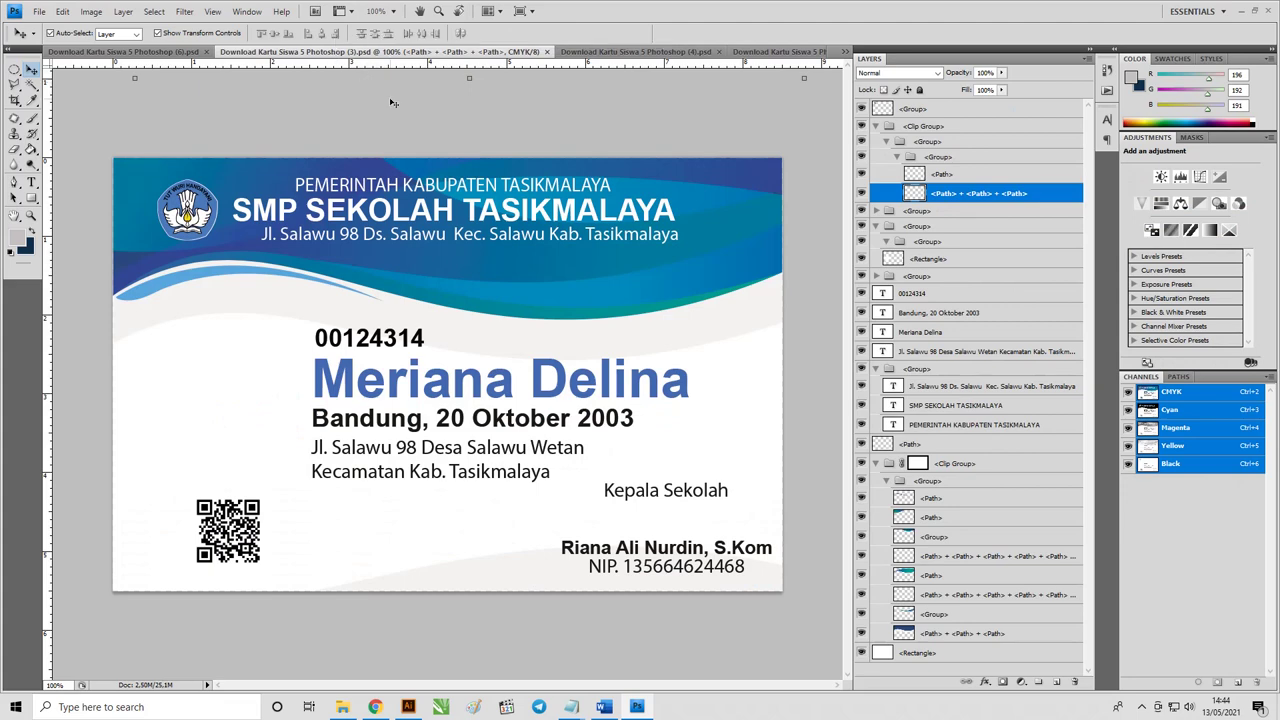
{"action": "key", "text": "alt+Tab"}
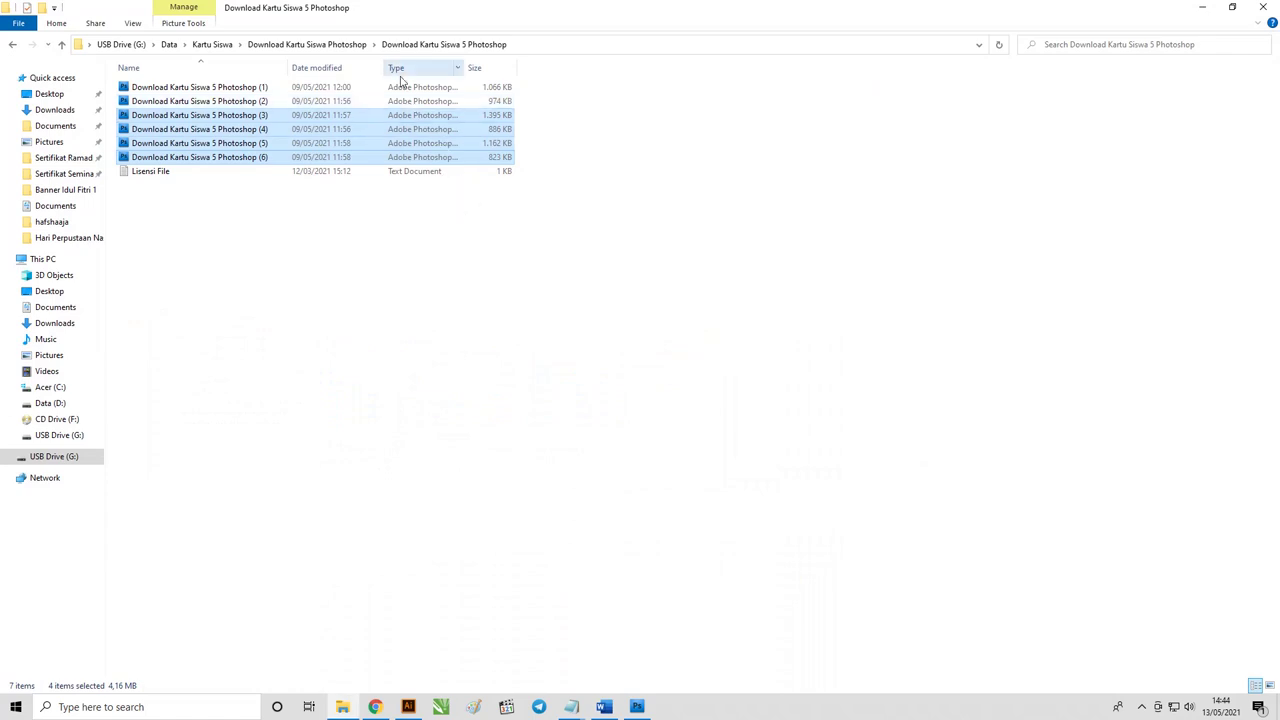
Go up to the Download Kartu Siswa Photoshop folder and box-select its five template folders.
{"action": "left_click", "coordinate": [357, 47]}
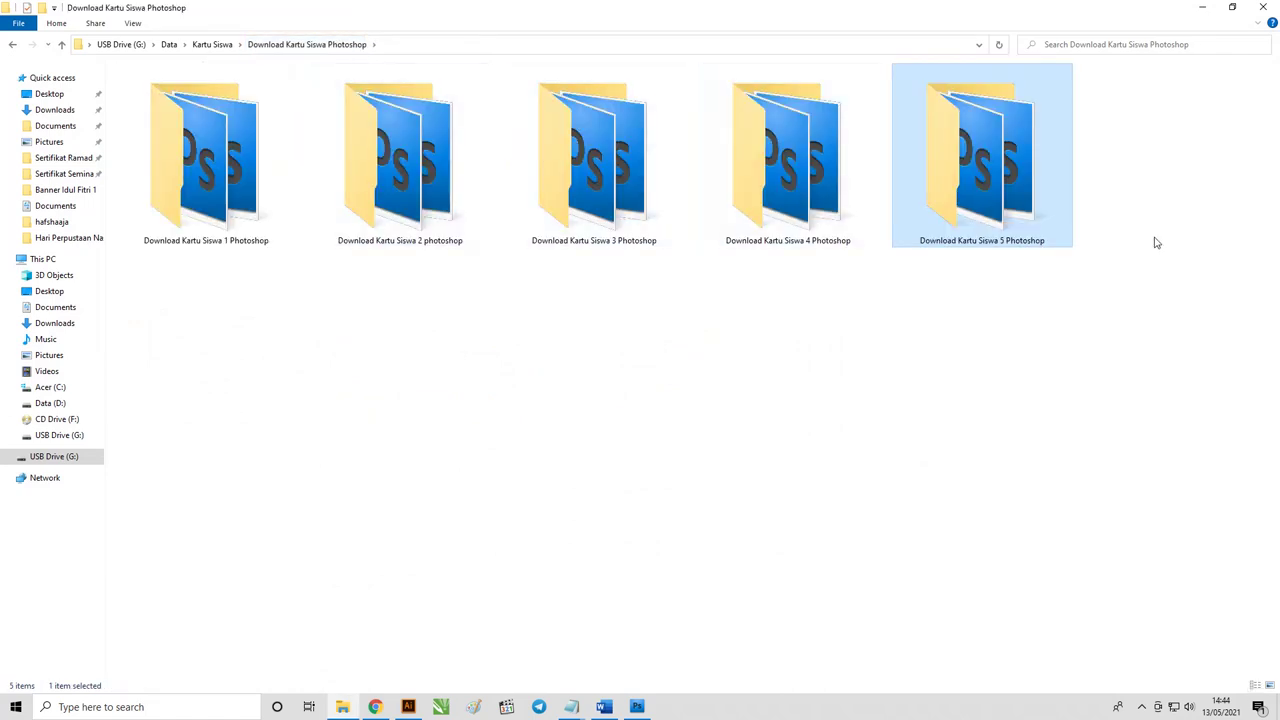
{"action": "left_click", "coordinate": [1197, 279]}
{"action": "left_click_drag", "start_coordinate": [1197, 279], "coordinate": [222, 170]}
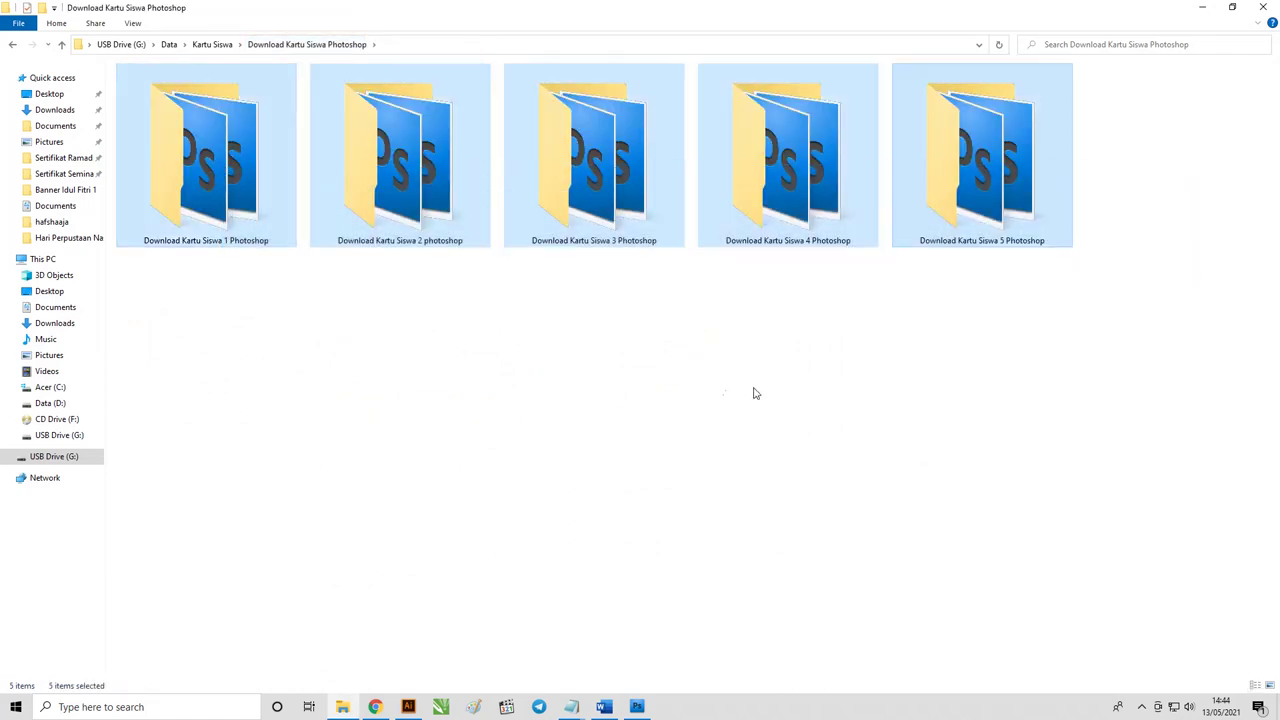